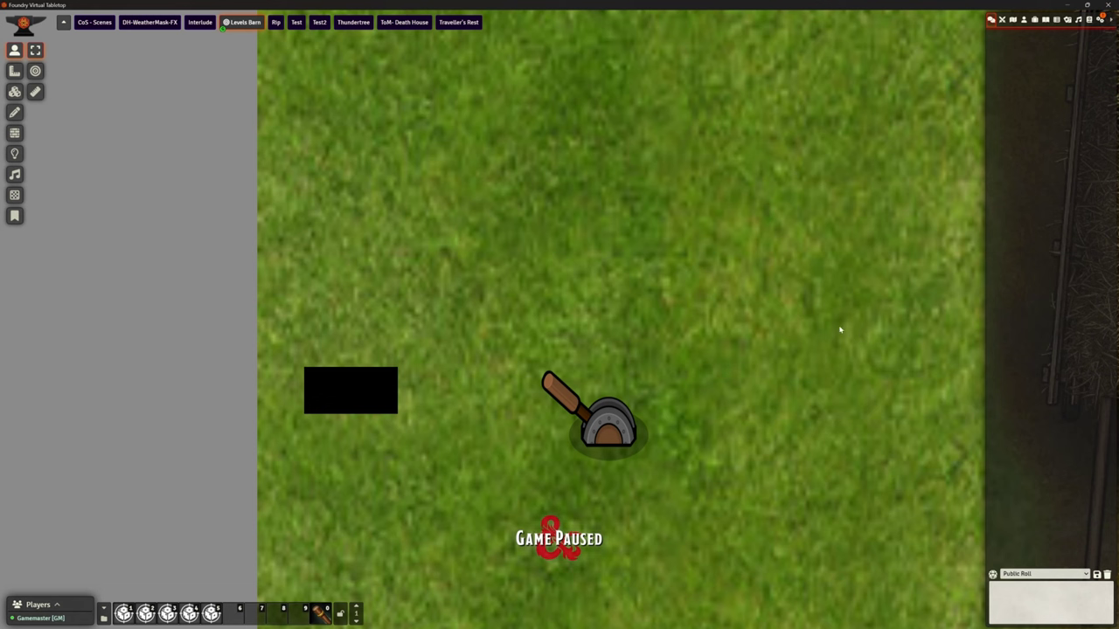
# Step: Test the black button tile by toggling its light on and off repeatedly
pyautogui.click(349, 401)
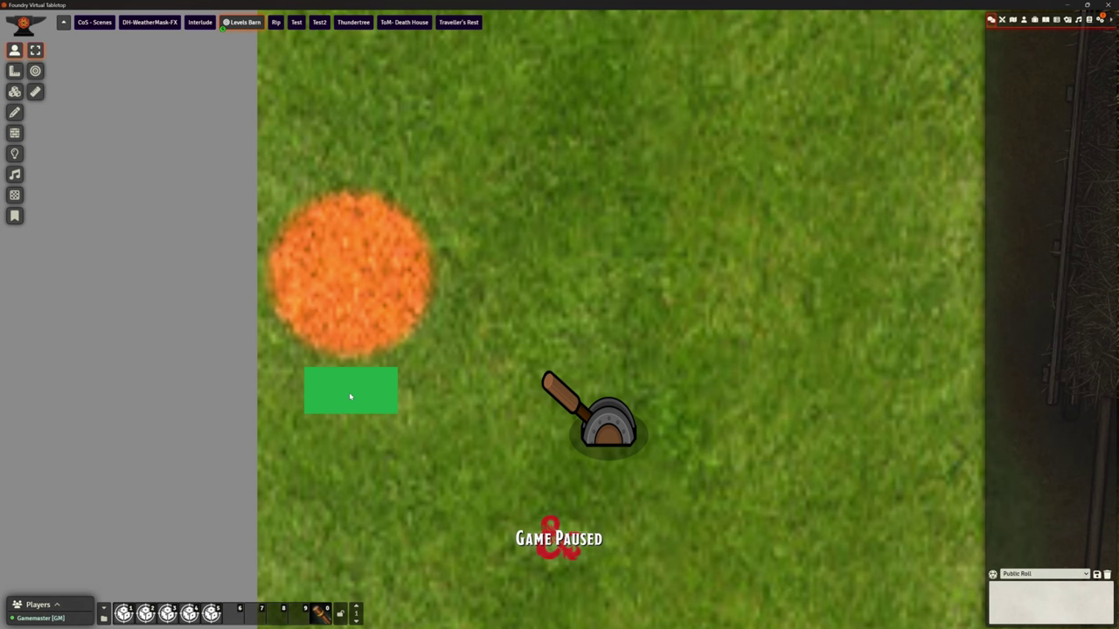
pyautogui.click(350, 397)
pyautogui.click(355, 388)
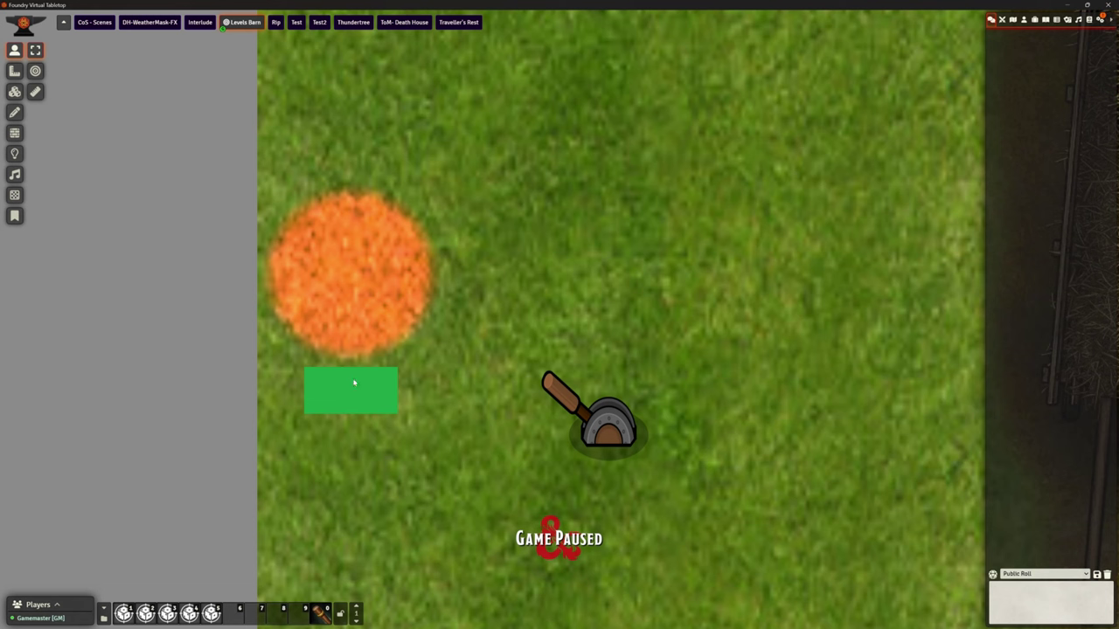
pyautogui.click(355, 387)
pyautogui.click(355, 387)
pyautogui.click(354, 393)
pyautogui.click(354, 393)
pyautogui.click(354, 392)
pyautogui.click(354, 393)
pyautogui.click(354, 393)
pyautogui.click(354, 393)
pyautogui.click(354, 392)
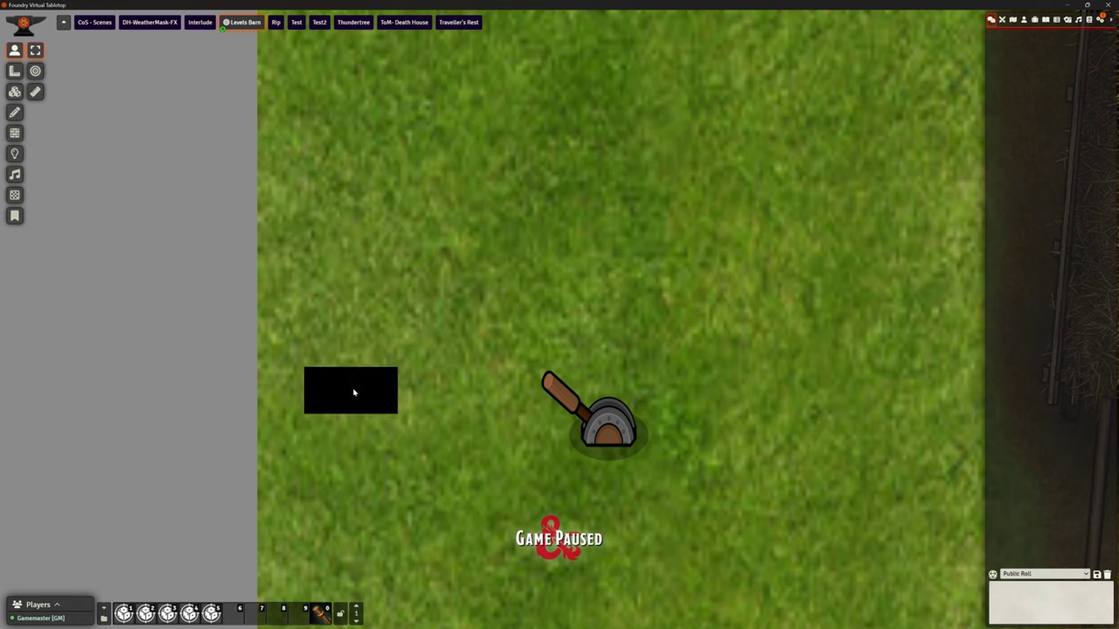
# Step: Add a 100 by 50 pixel text drawing over the black tile, labelled "Button" with font size 12
pyautogui.click(14, 112)
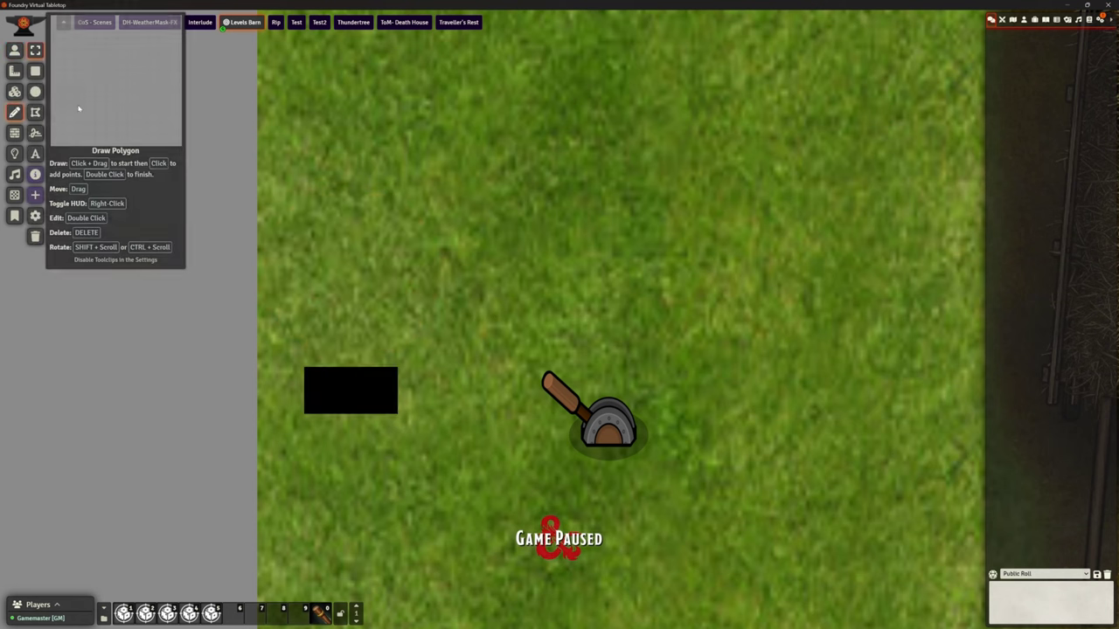
pyautogui.click(35, 153)
pyautogui.moveTo(307, 372); pyautogui.dragTo(398, 414)
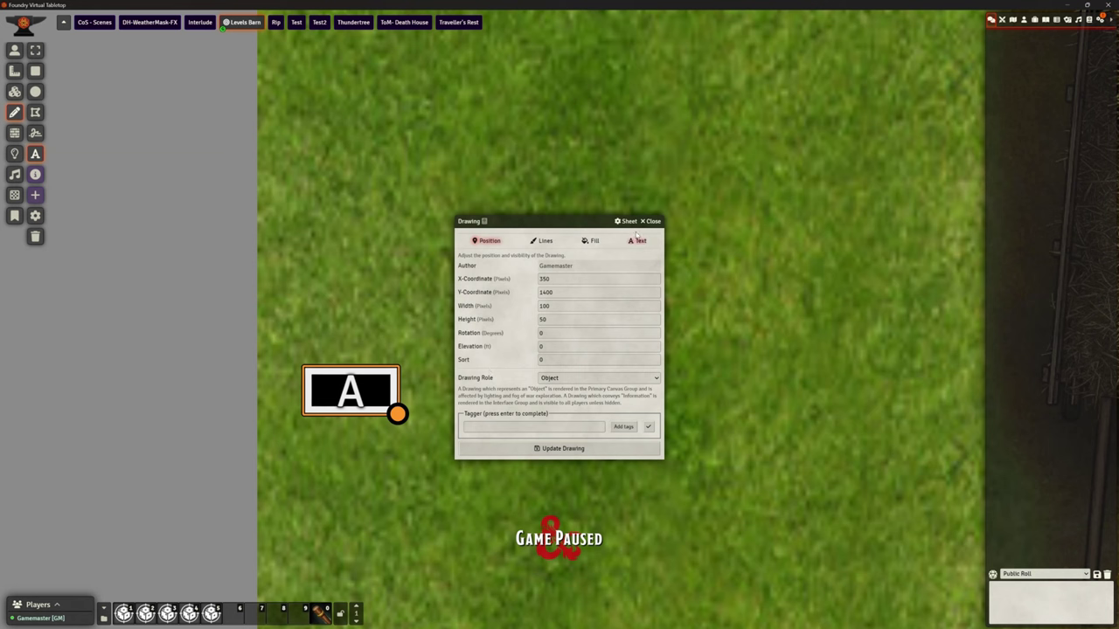
pyautogui.click(637, 240)
pyautogui.doubleClick(563, 267)
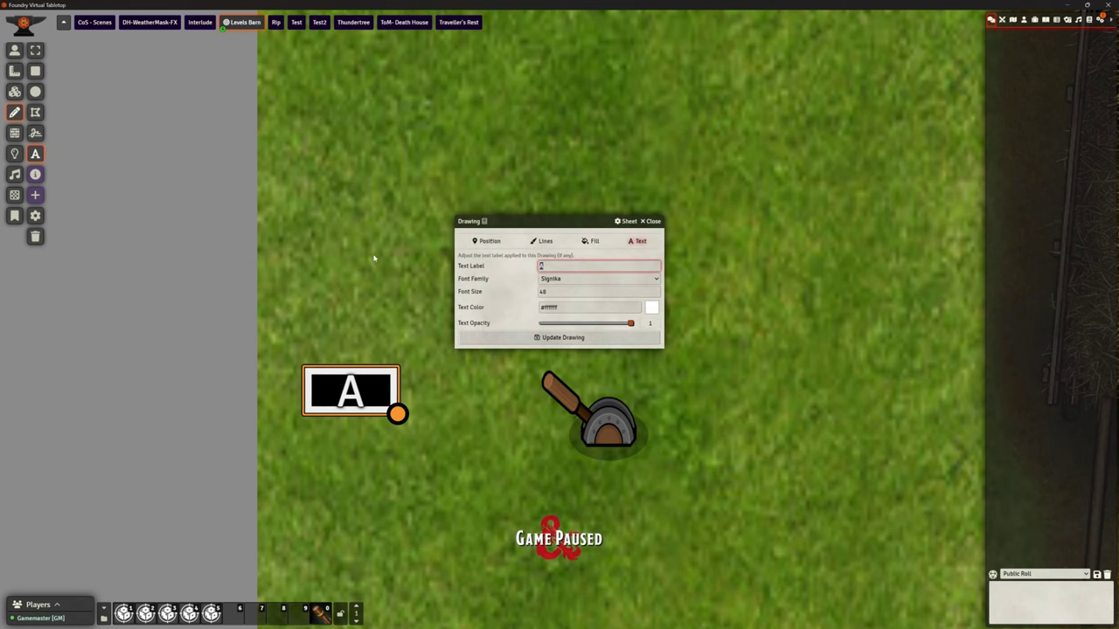
pyautogui.write('Button')
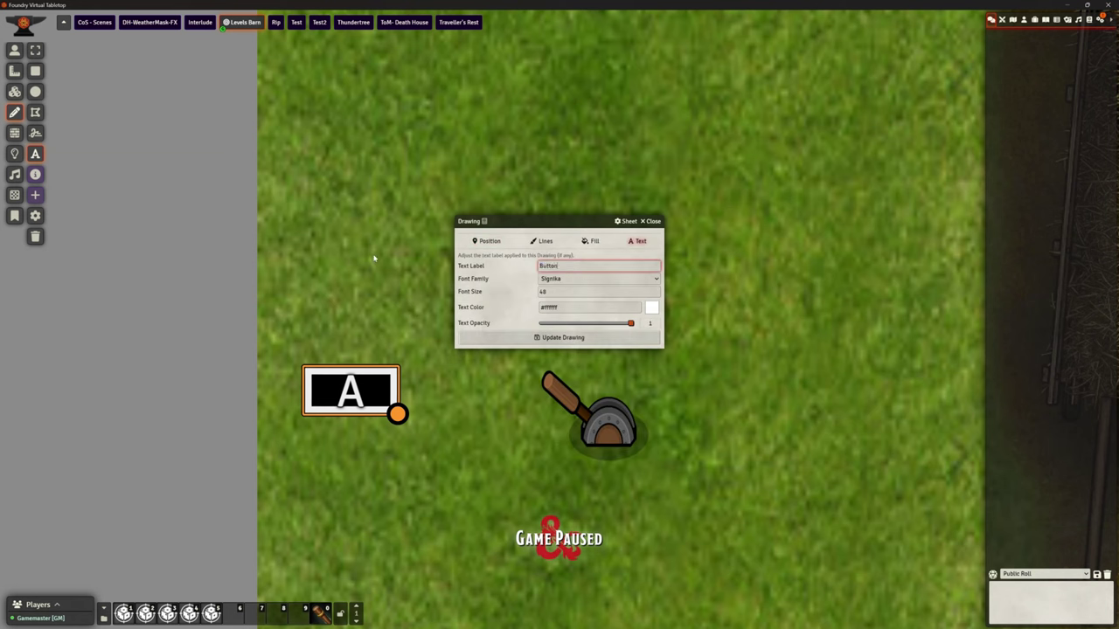
pyautogui.doubleClick(564, 291)
pyautogui.write('12')
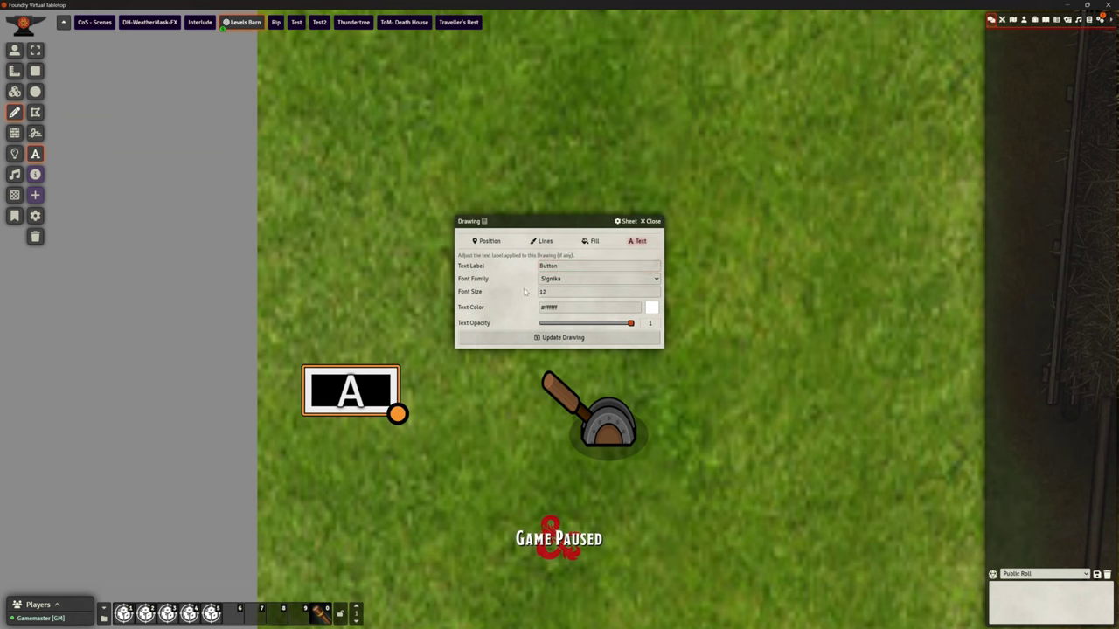
pyautogui.click(576, 337)
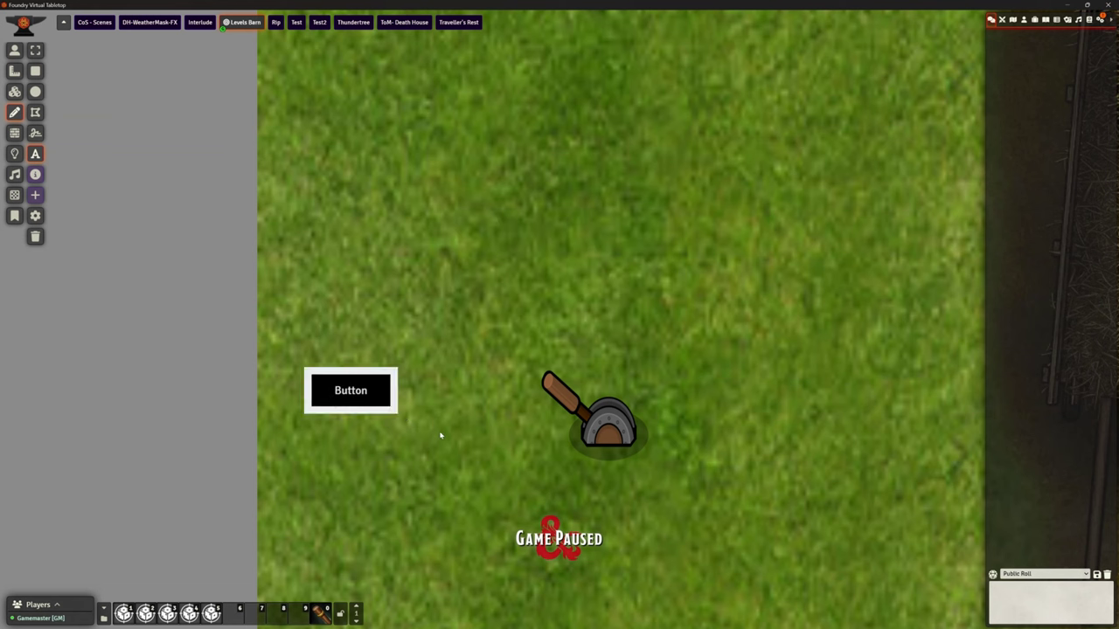
# Step: Switch back to token controls and test the labelled button tile by toggling its light
pyautogui.click(14, 50)
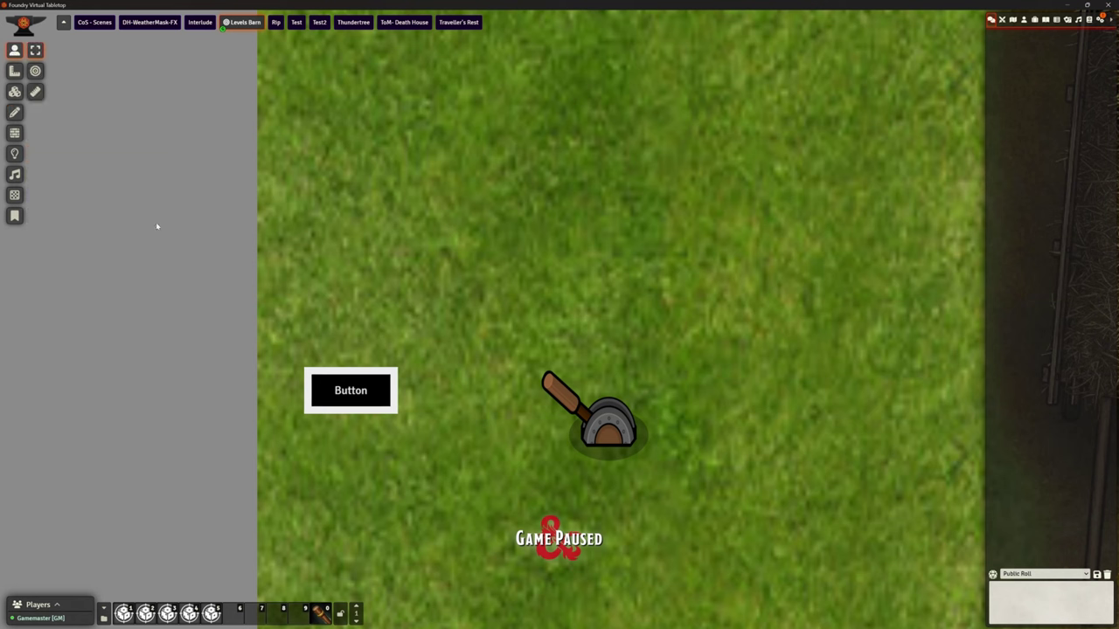
pyautogui.click(364, 403)
pyautogui.click(370, 393)
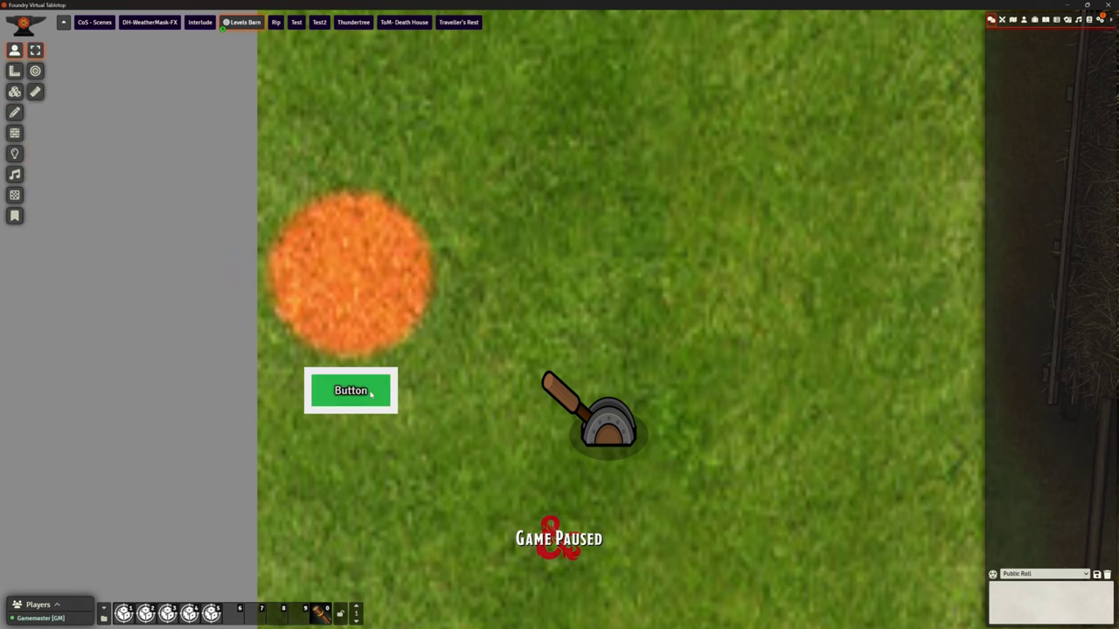
pyautogui.click(370, 394)
pyautogui.click(371, 395)
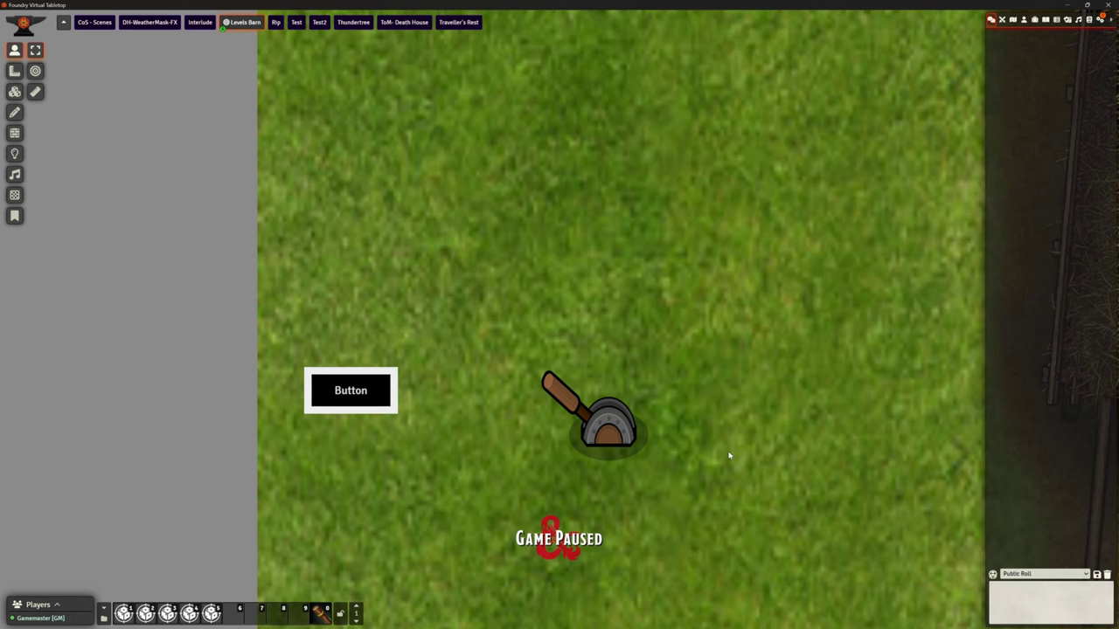
# Step: Test the lever tile by flipping it repeatedly, and toggle the labelled button tile on and off again
pyautogui.click(607, 417)
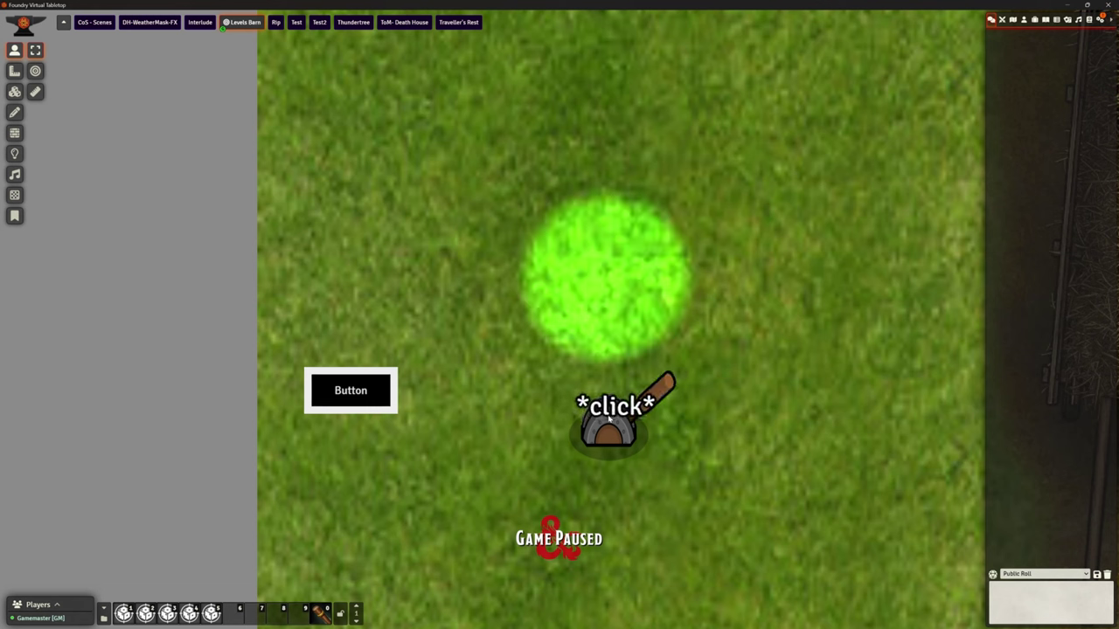
pyautogui.click(609, 420)
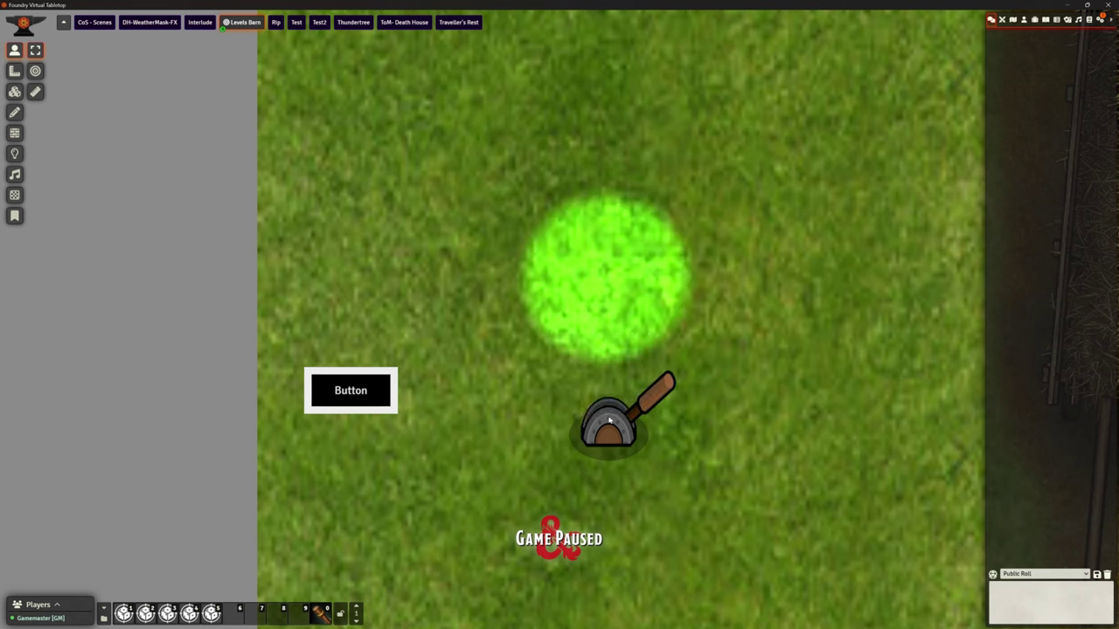
pyautogui.click(609, 420)
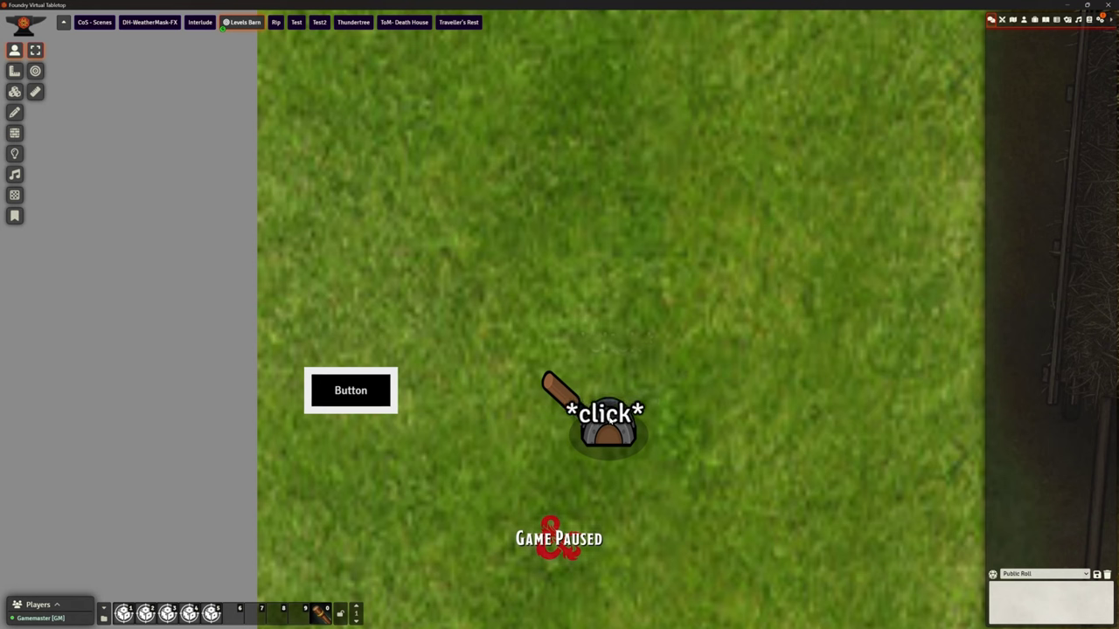
pyautogui.click(609, 421)
pyautogui.click(609, 421)
pyautogui.click(610, 420)
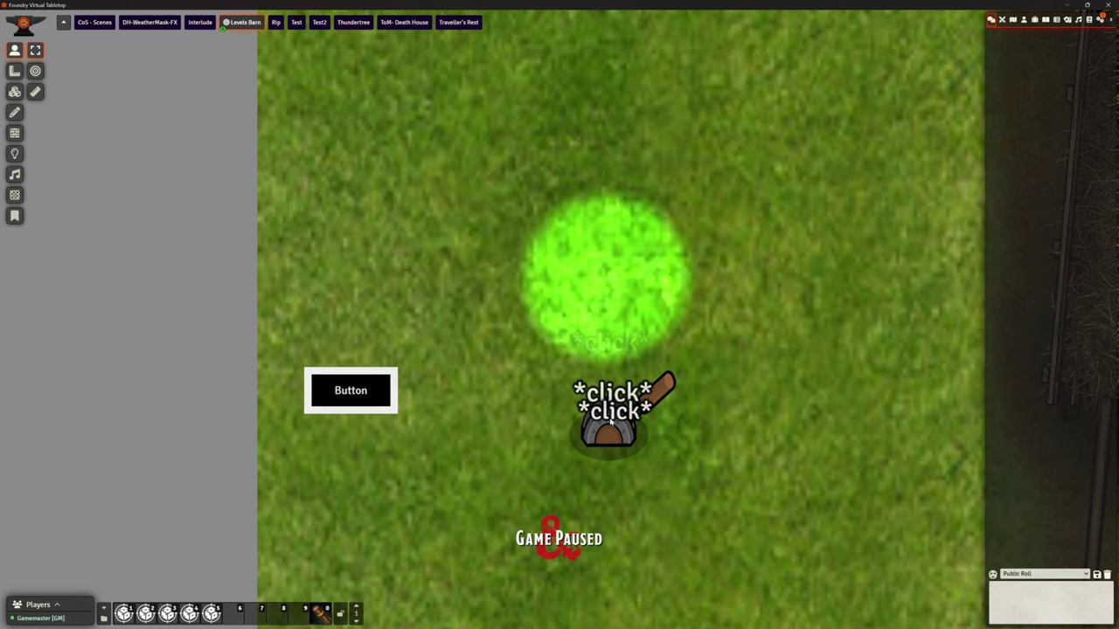
pyautogui.click(610, 420)
pyautogui.click(609, 420)
pyautogui.click(609, 421)
pyautogui.click(609, 420)
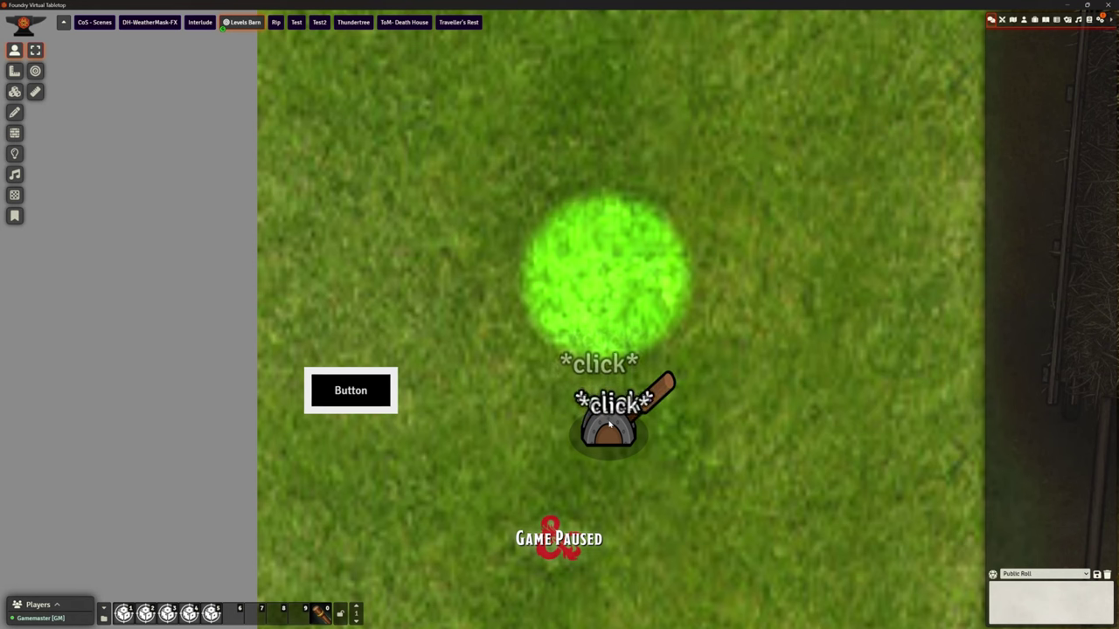
pyautogui.click(609, 421)
pyautogui.click(609, 420)
pyautogui.click(609, 423)
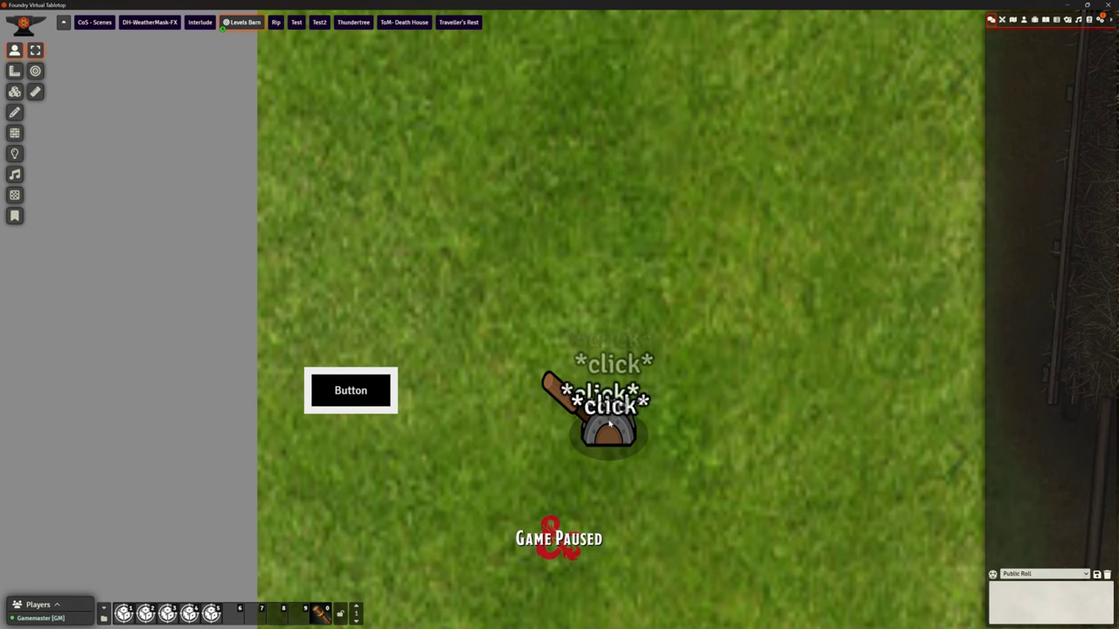
pyautogui.click(350, 390)
pyautogui.click(352, 387)
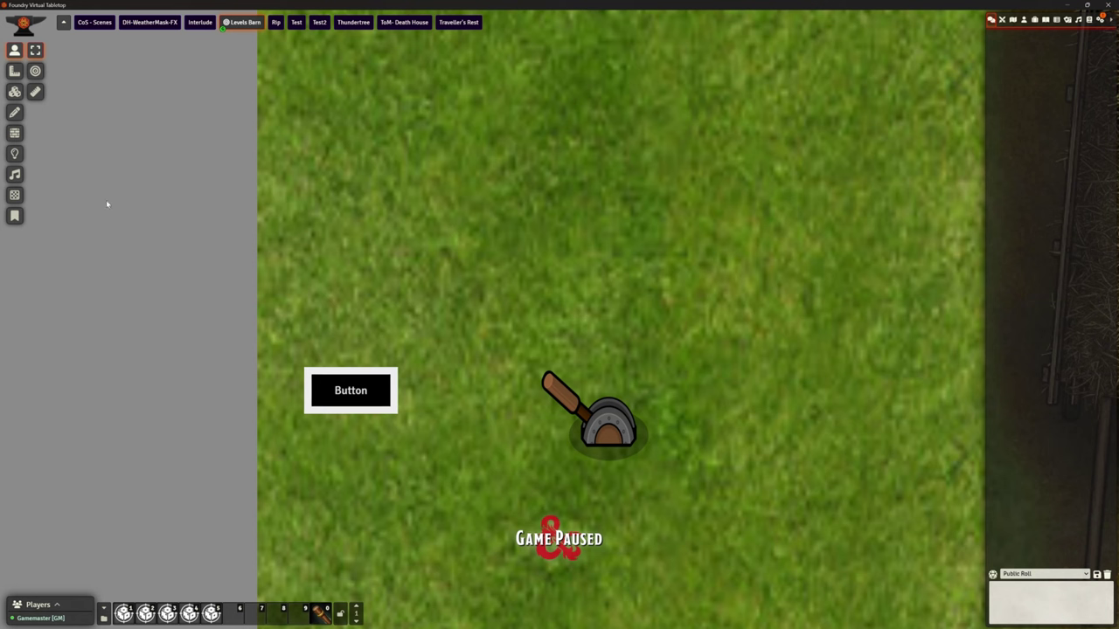
# Step: Delete the "Button" text drawing that covers the black tile
pyautogui.click(14, 111)
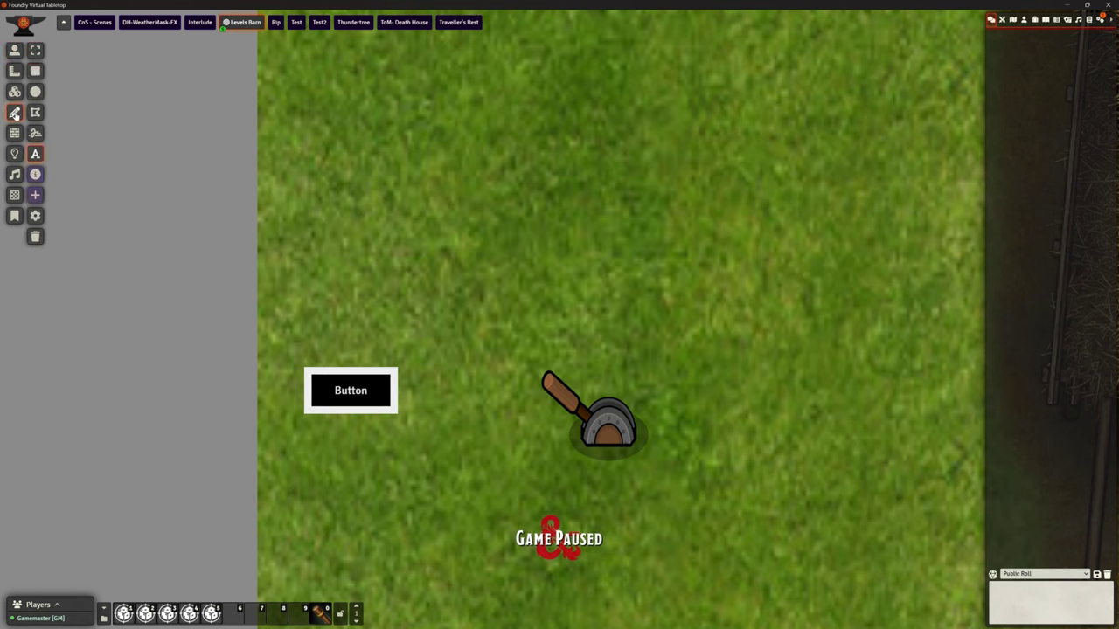
pyautogui.click(350, 390)
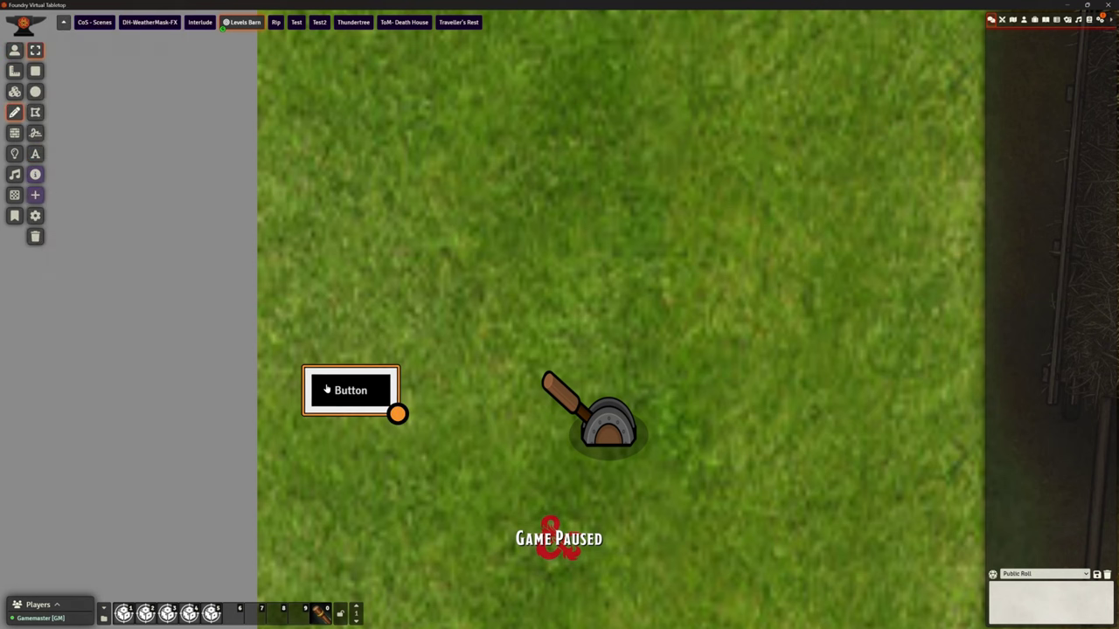
pyautogui.click(383, 480)
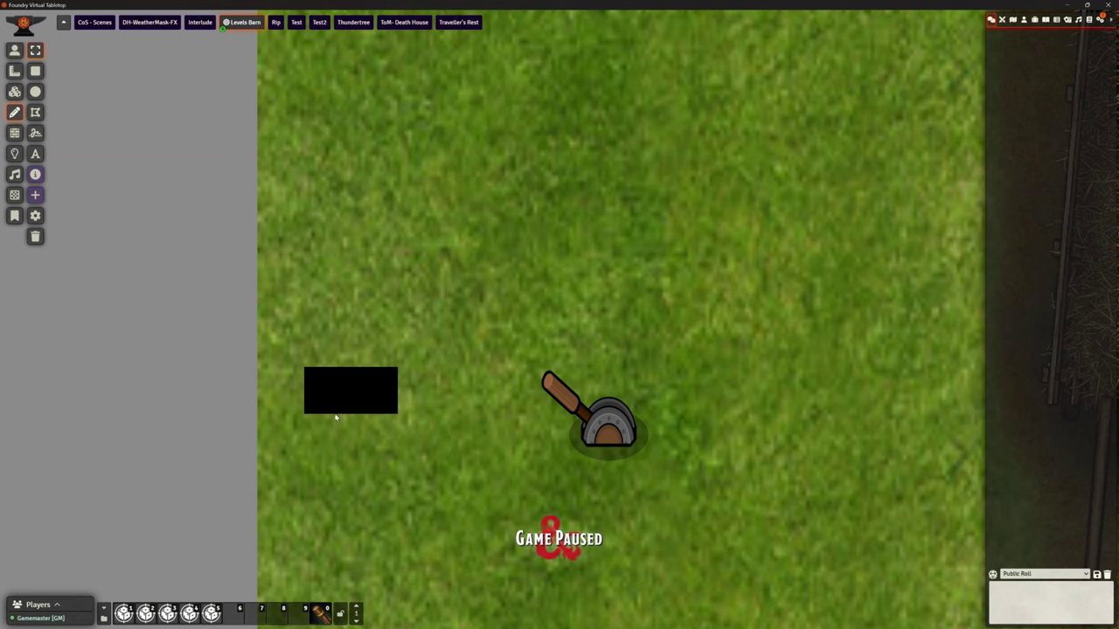
# Step: Open the black button tile's configuration and review its basic settings
pyautogui.click(14, 91)
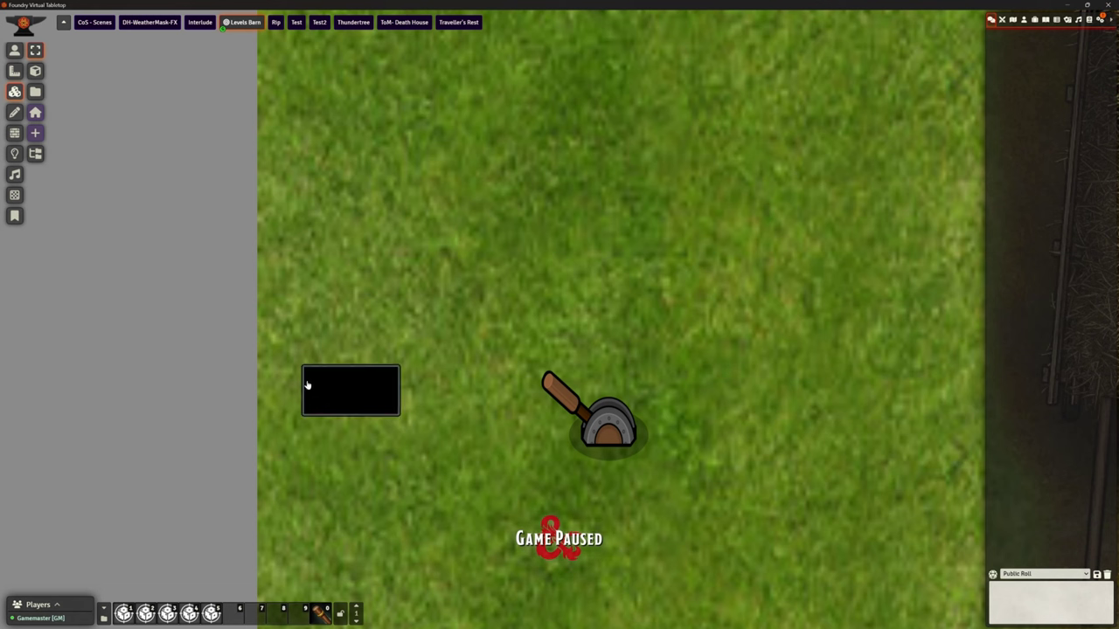
pyautogui.click(347, 389)
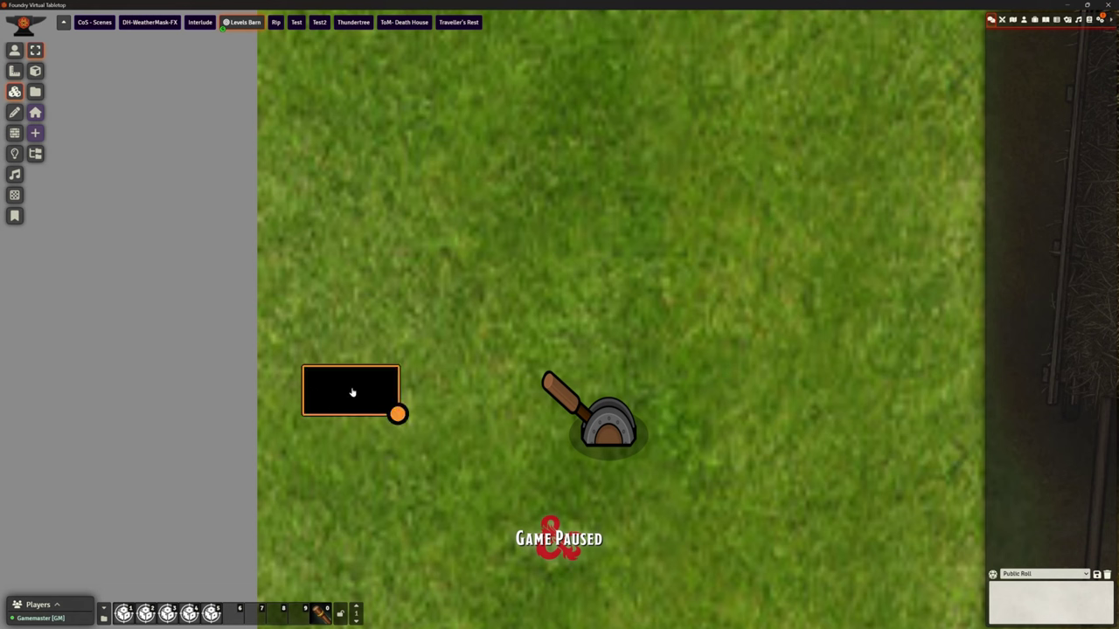
pyautogui.doubleClick(352, 392)
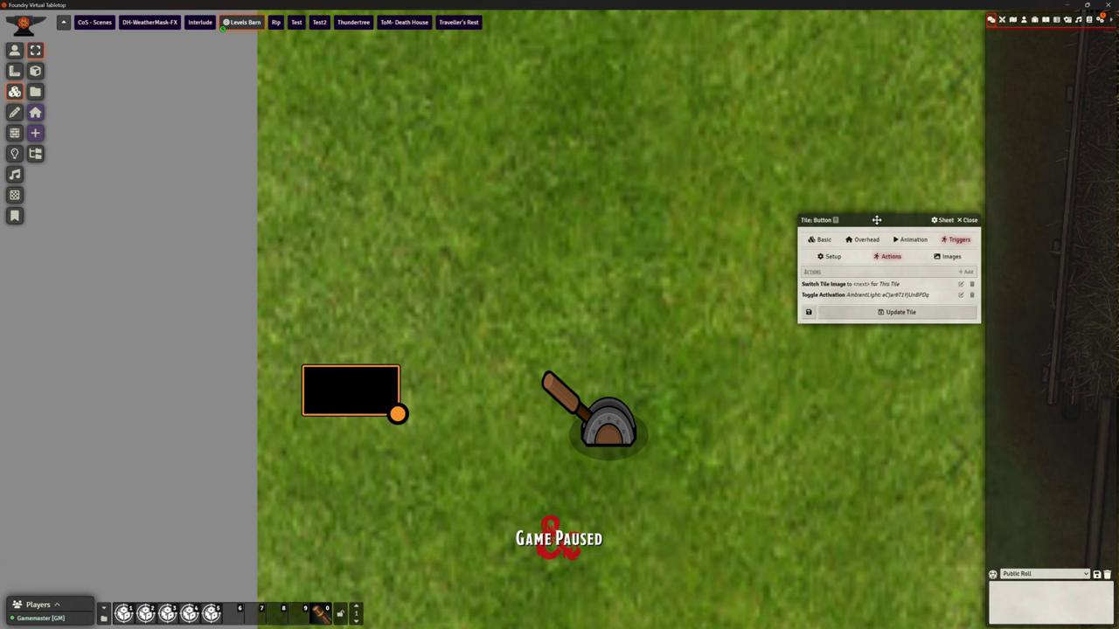
pyautogui.moveTo(867, 214); pyautogui.dragTo(682, 203)
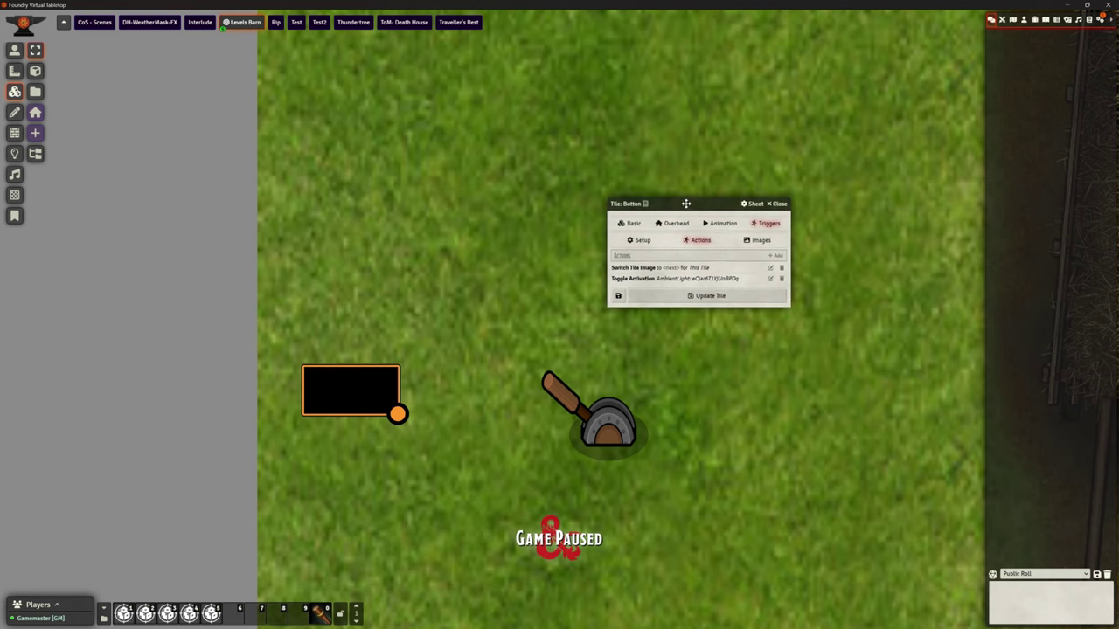
pyautogui.click(640, 224)
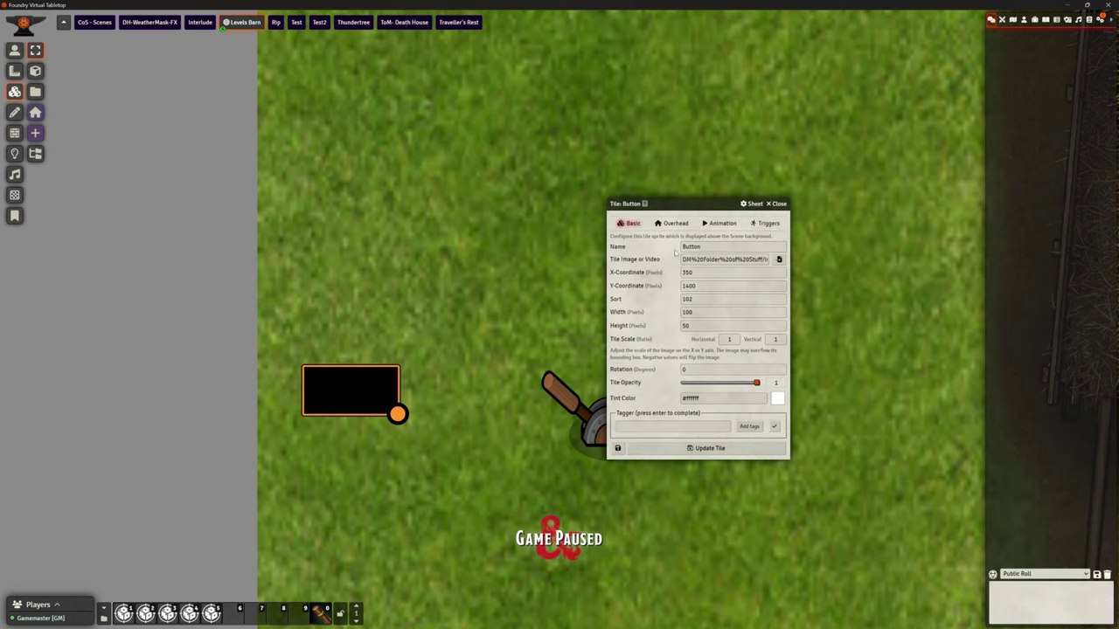
# Step: Review the button tile's trigger image list and its trigger setup options
pyautogui.click(770, 225)
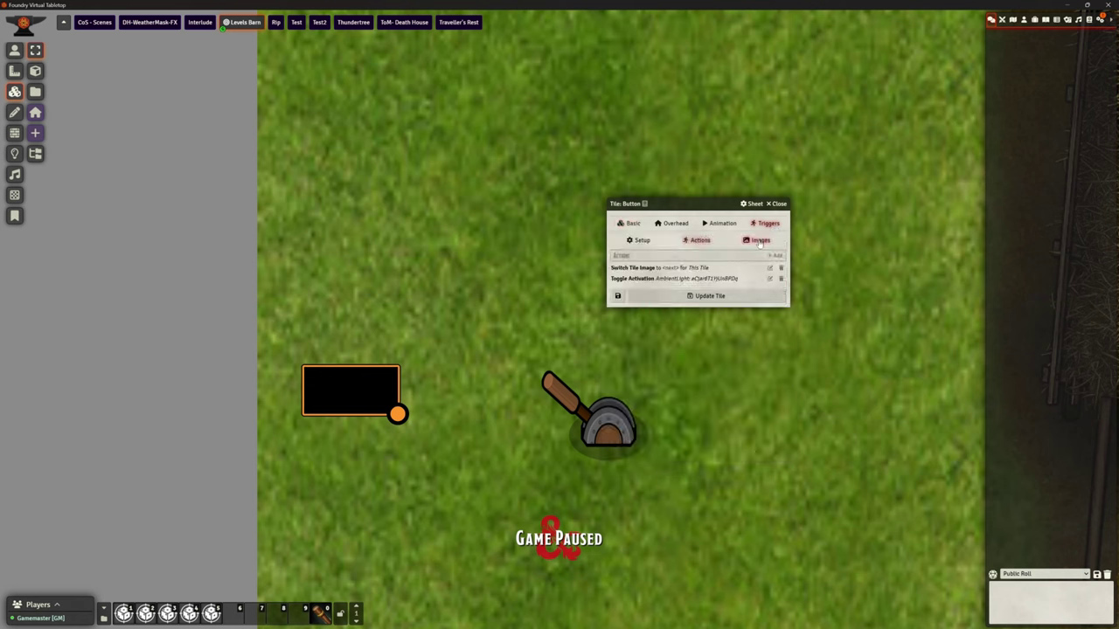
pyautogui.click(759, 241)
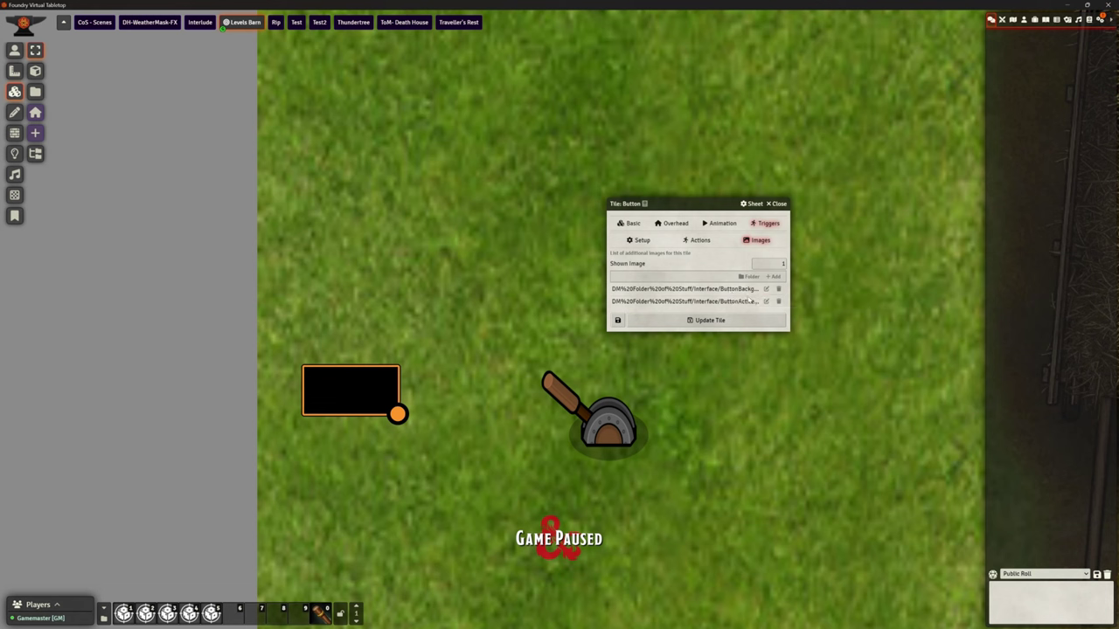
pyautogui.click(639, 241)
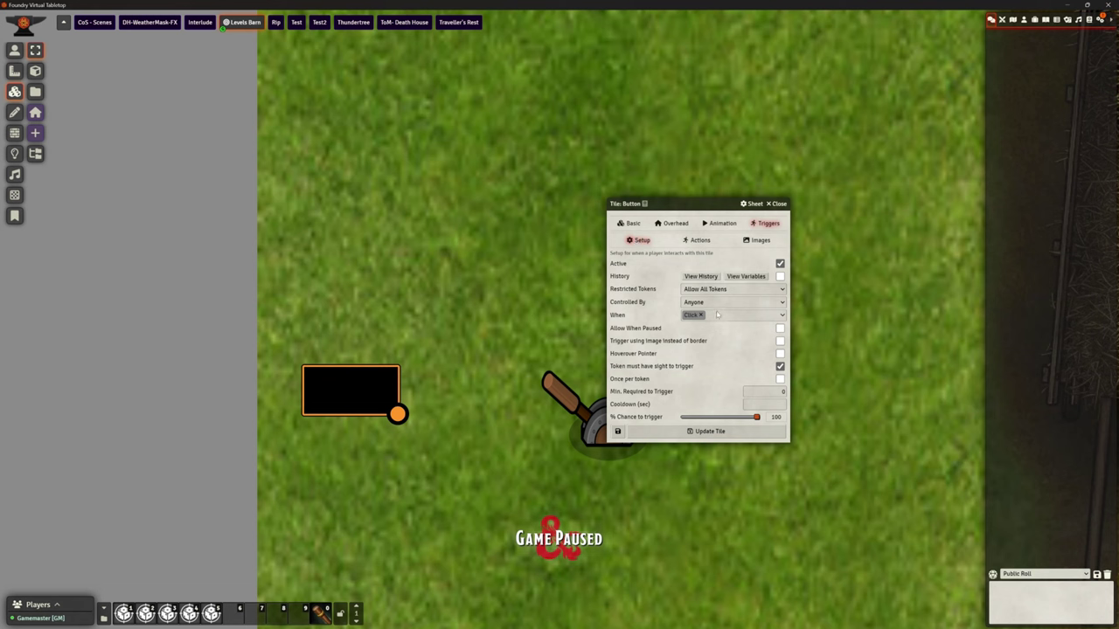
# Step: Examine the Switch Tile Image action's settings against the tile's image list, and return to the trigger actions
pyautogui.click(697, 240)
pyautogui.moveTo(704, 213); pyautogui.dragTo(708, 133)
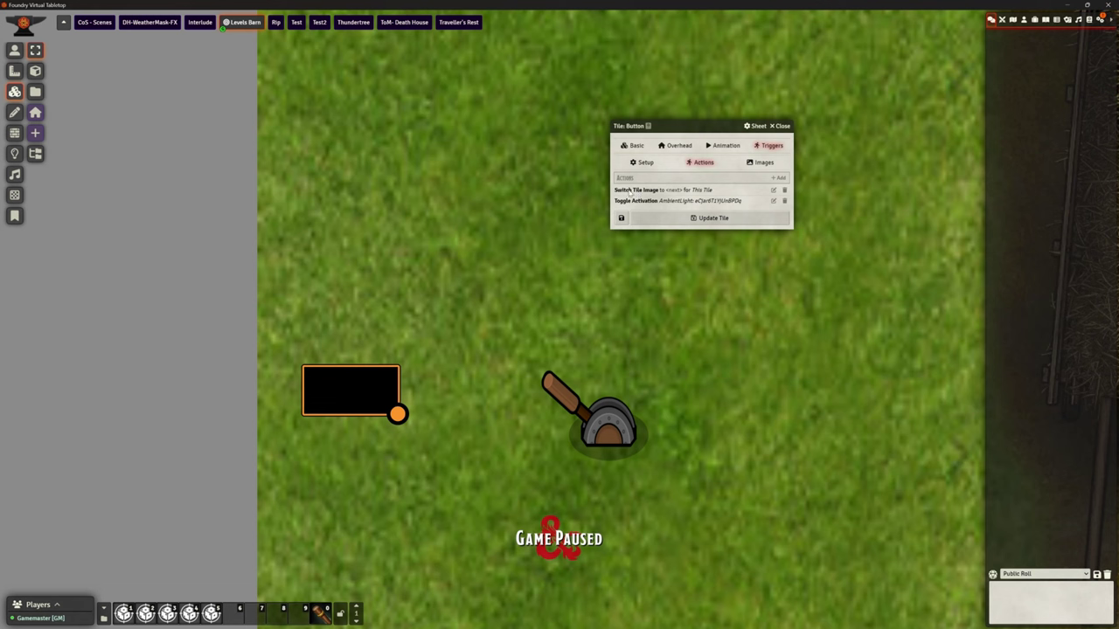
pyautogui.click(773, 189)
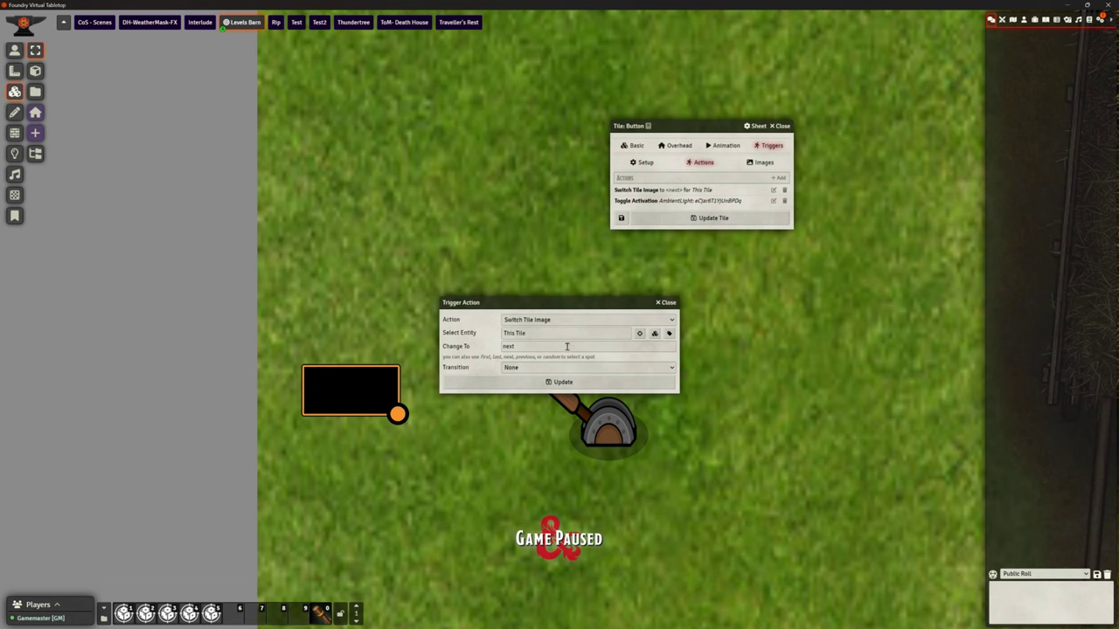
pyautogui.click(760, 162)
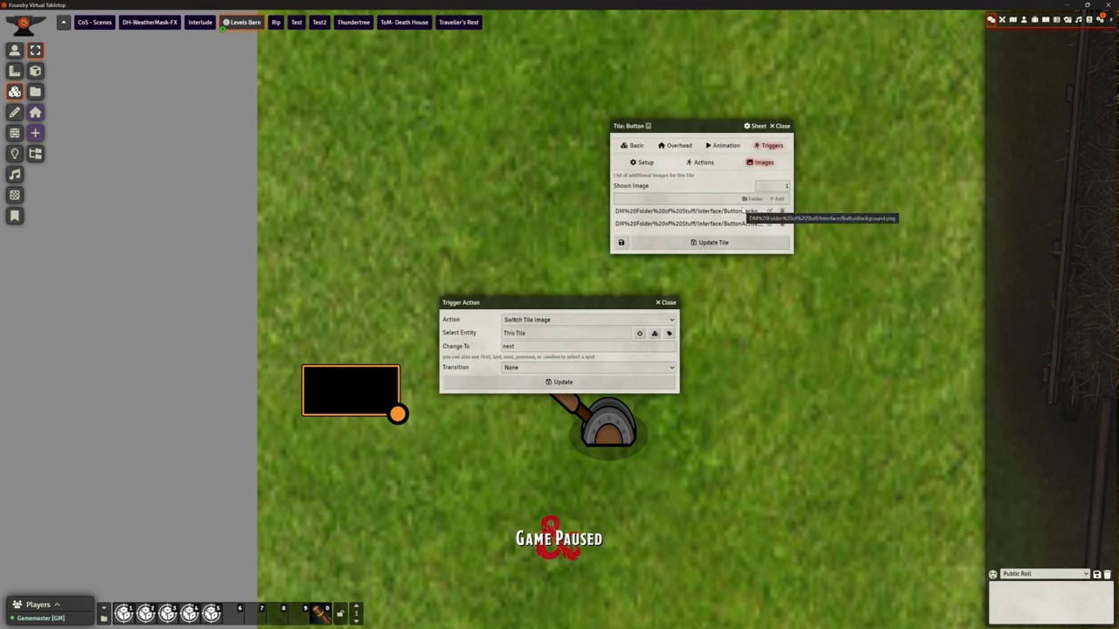
pyautogui.click(665, 303)
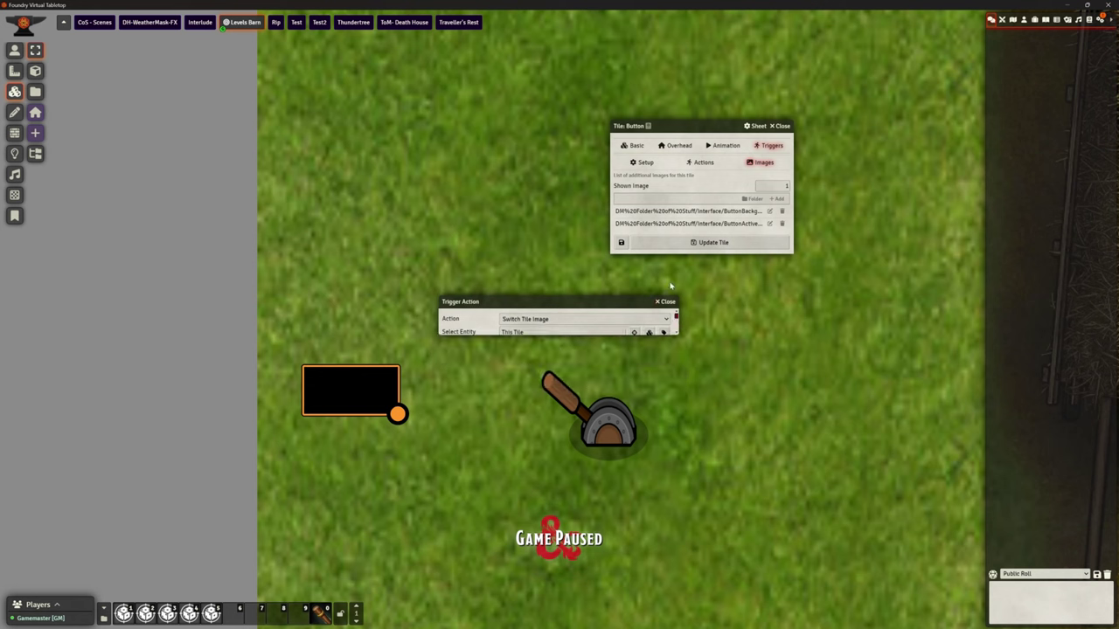
pyautogui.click(703, 165)
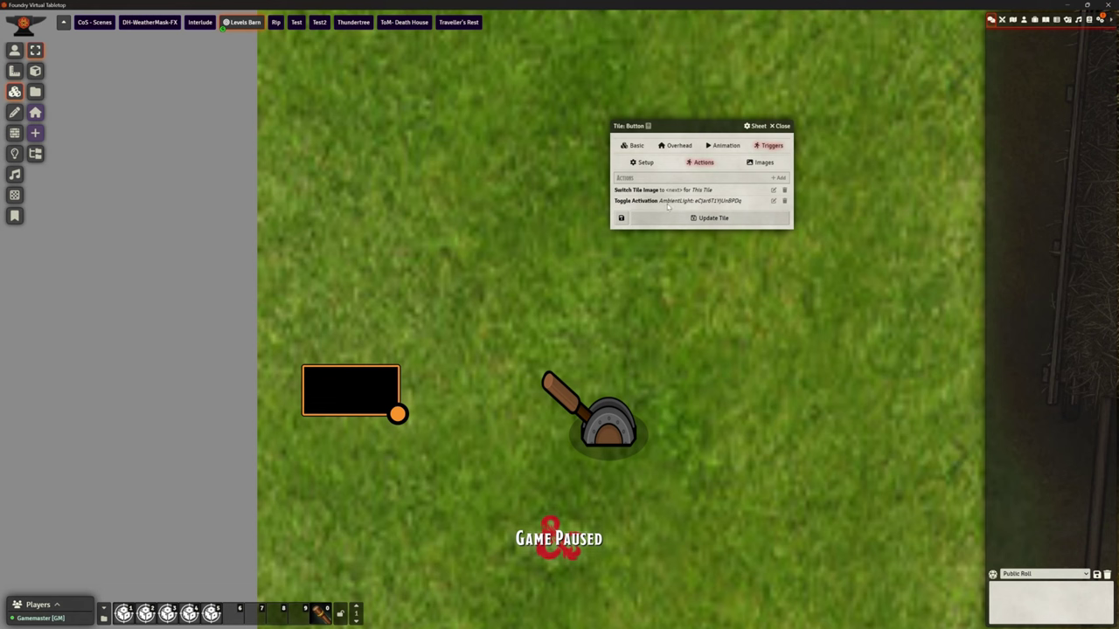
# Step: Save the button tile, switch to the token controls, and trigger the tile repeatedly to toggle its orange light, ending with it off
pyautogui.click(745, 218)
pyautogui.click(14, 50)
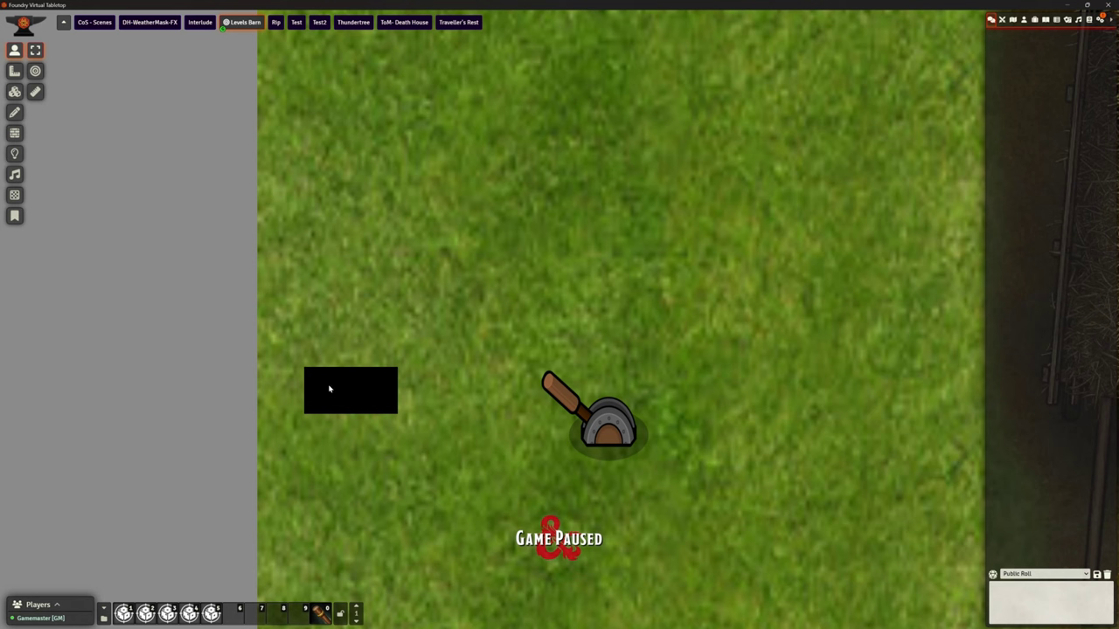
pyautogui.click(346, 395)
pyautogui.click(352, 394)
pyautogui.click(354, 395)
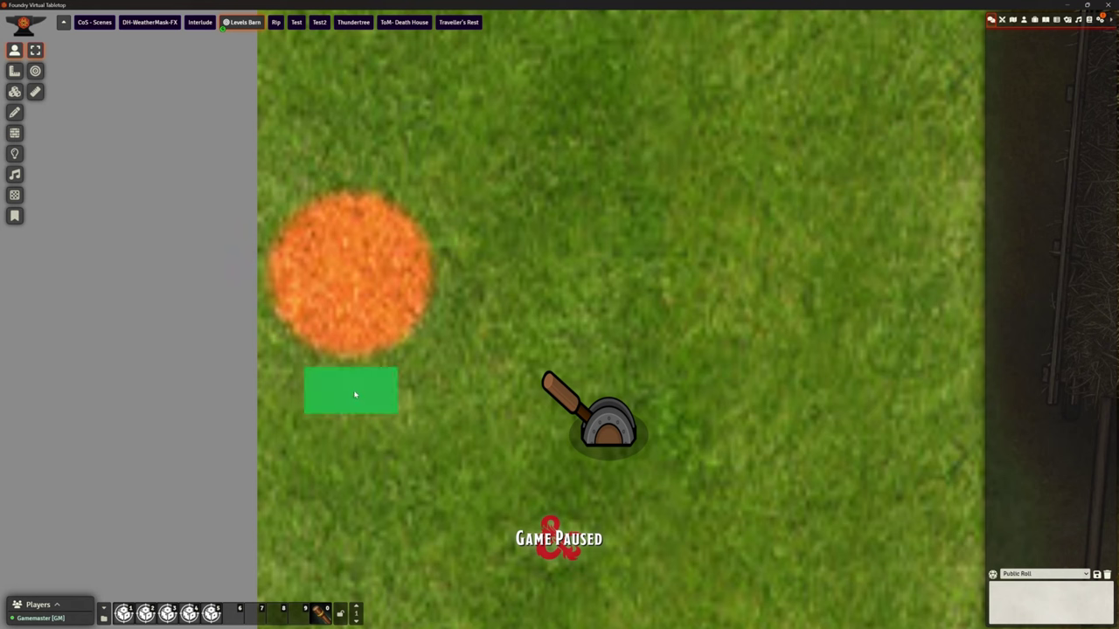
pyautogui.click(354, 395)
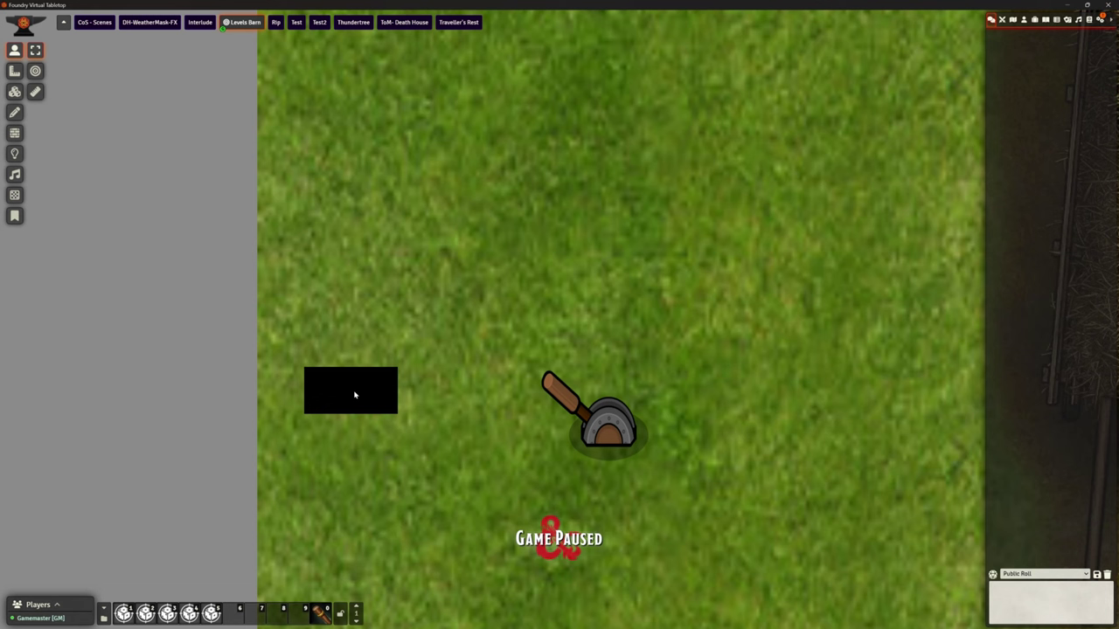
pyautogui.click(354, 394)
pyautogui.click(352, 391)
pyautogui.click(352, 391)
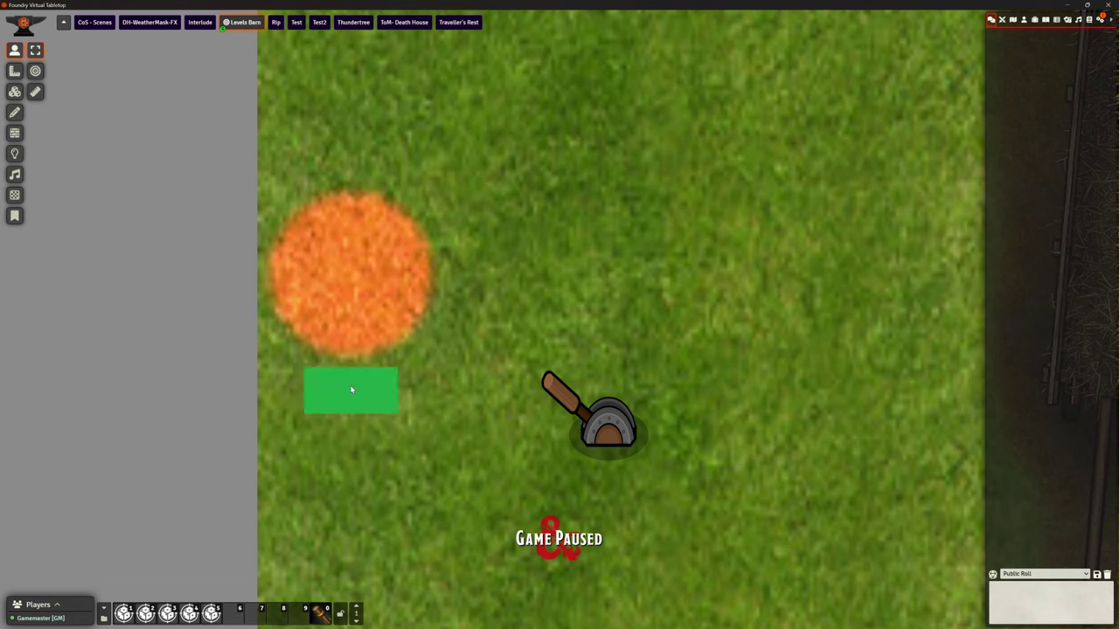
pyautogui.click(351, 390)
pyautogui.click(351, 390)
pyautogui.click(351, 389)
pyautogui.click(351, 389)
pyautogui.click(351, 390)
pyautogui.click(351, 390)
pyautogui.click(351, 390)
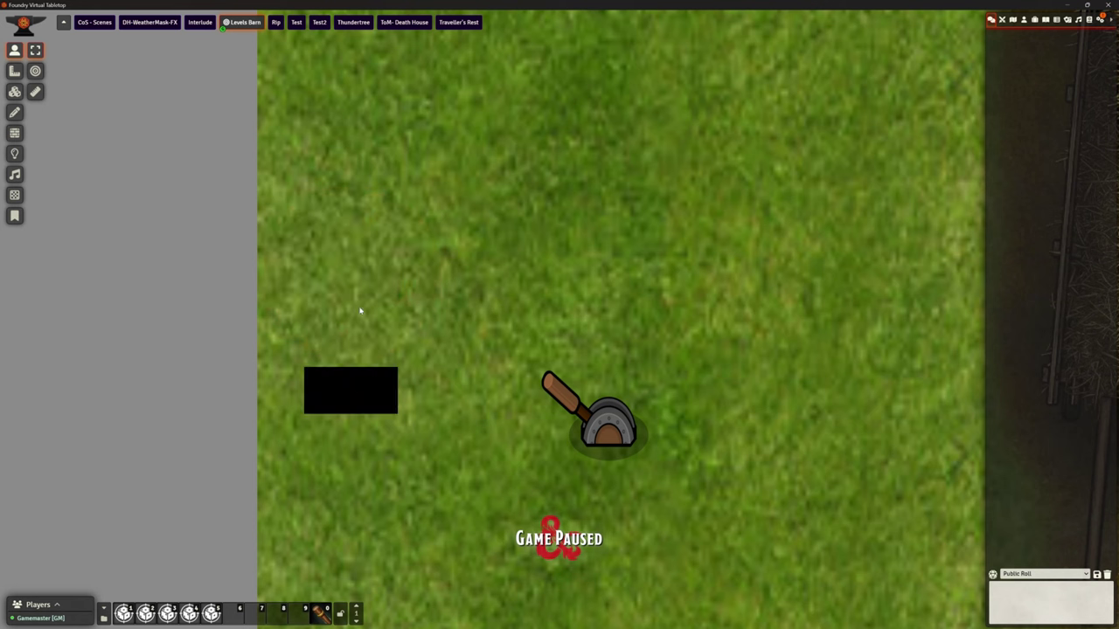
pyautogui.click(357, 381)
pyautogui.click(357, 385)
pyautogui.click(355, 390)
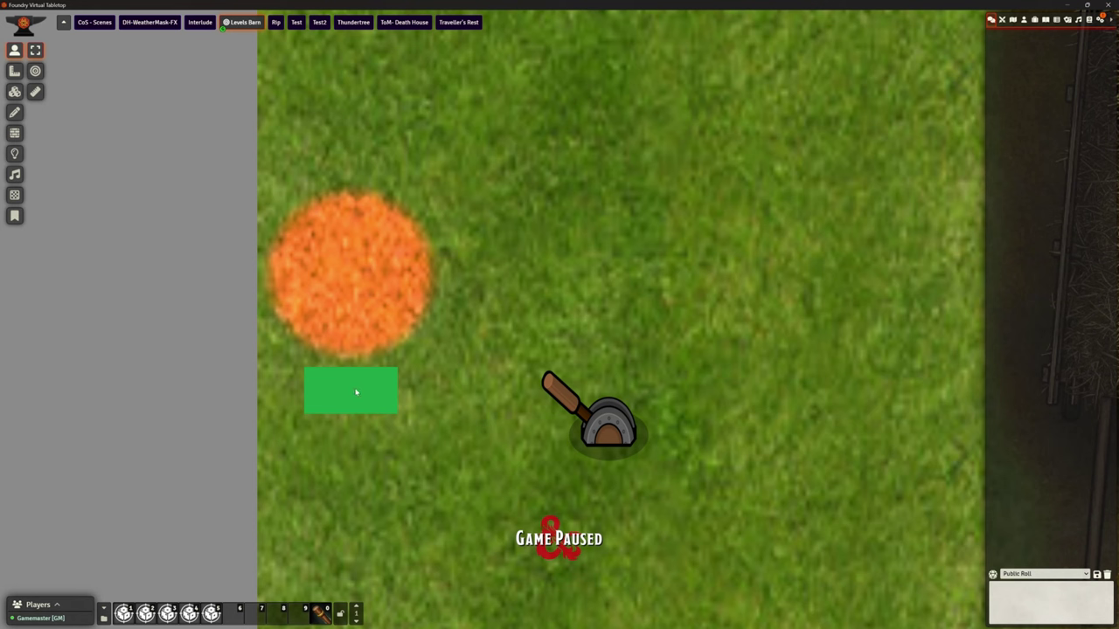
pyautogui.click(355, 393)
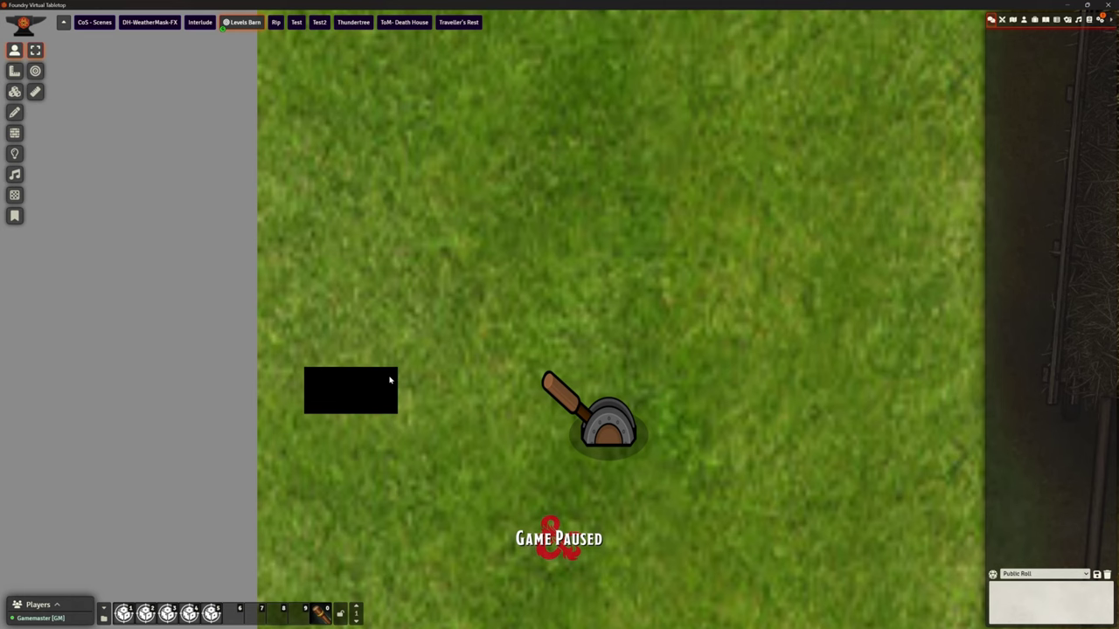
# Step: Open the lever tile's configuration and review its trigger actions and its list of additional images
pyautogui.moveTo(760, 443); pyautogui.dragTo(650, 407)
pyautogui.scroll(2, 543, 399)
pyautogui.scroll(1, 543, 400)
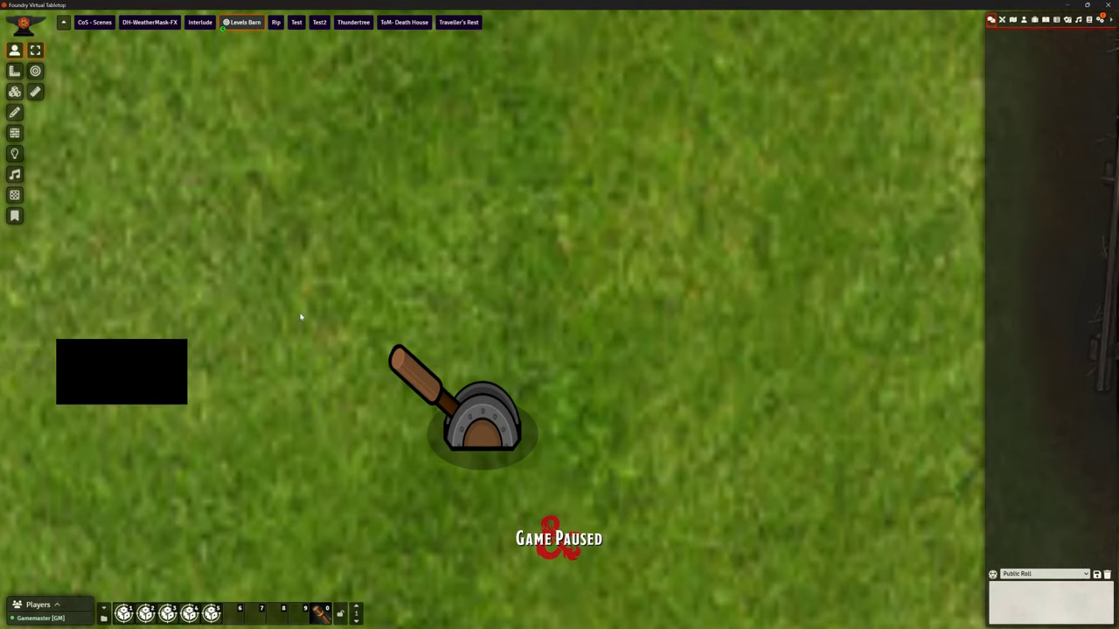
pyautogui.click(14, 91)
pyautogui.click(451, 405)
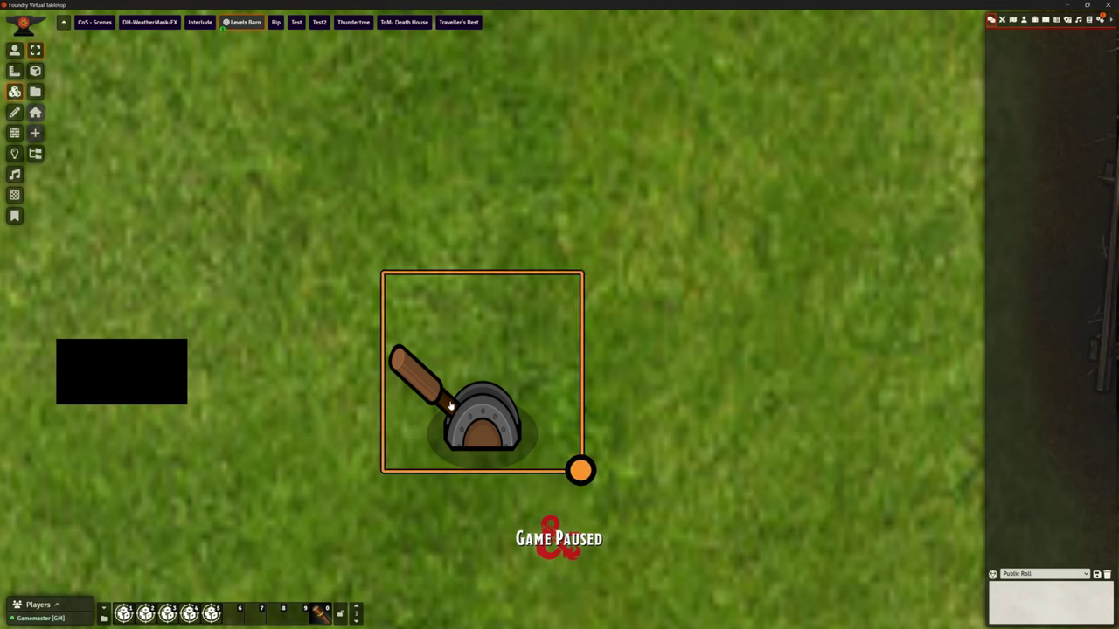
pyautogui.doubleClick(451, 406)
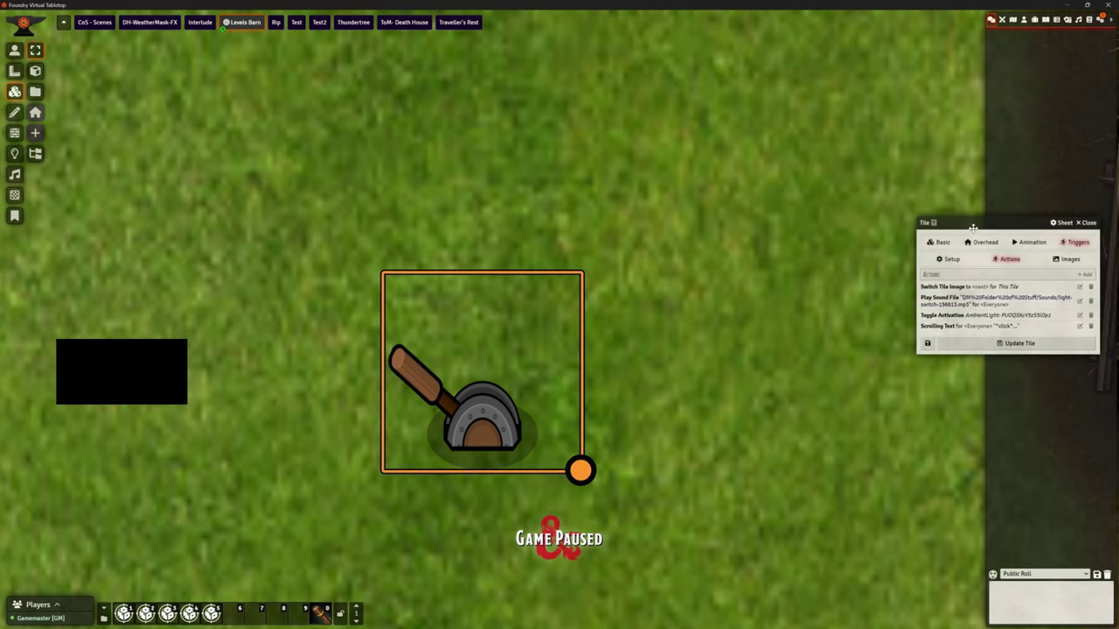
pyautogui.moveTo(972, 228); pyautogui.dragTo(784, 216)
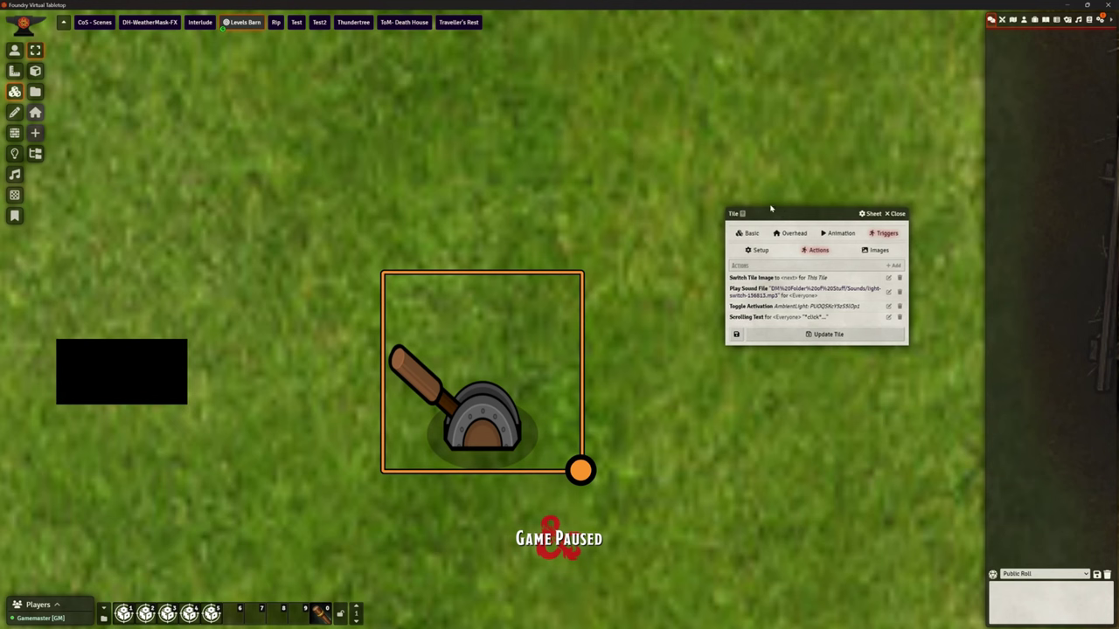
pyautogui.click(877, 251)
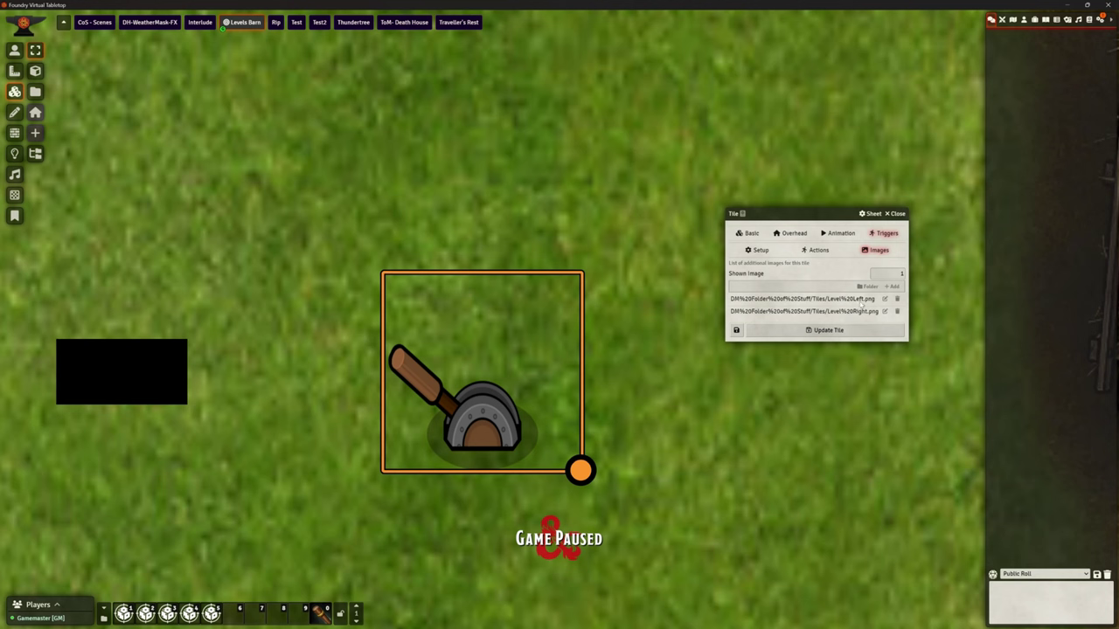
# Step: Set the lever tile's shown image to 2 and update the tile
pyautogui.doubleClick(896, 276)
pyautogui.write('2')
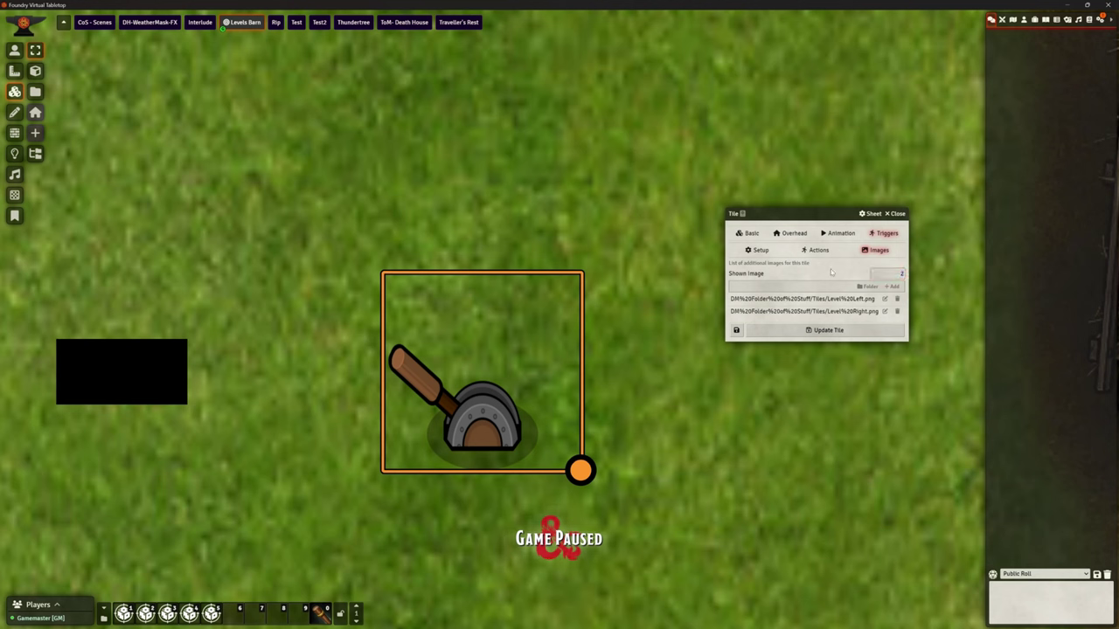
pyautogui.click(827, 329)
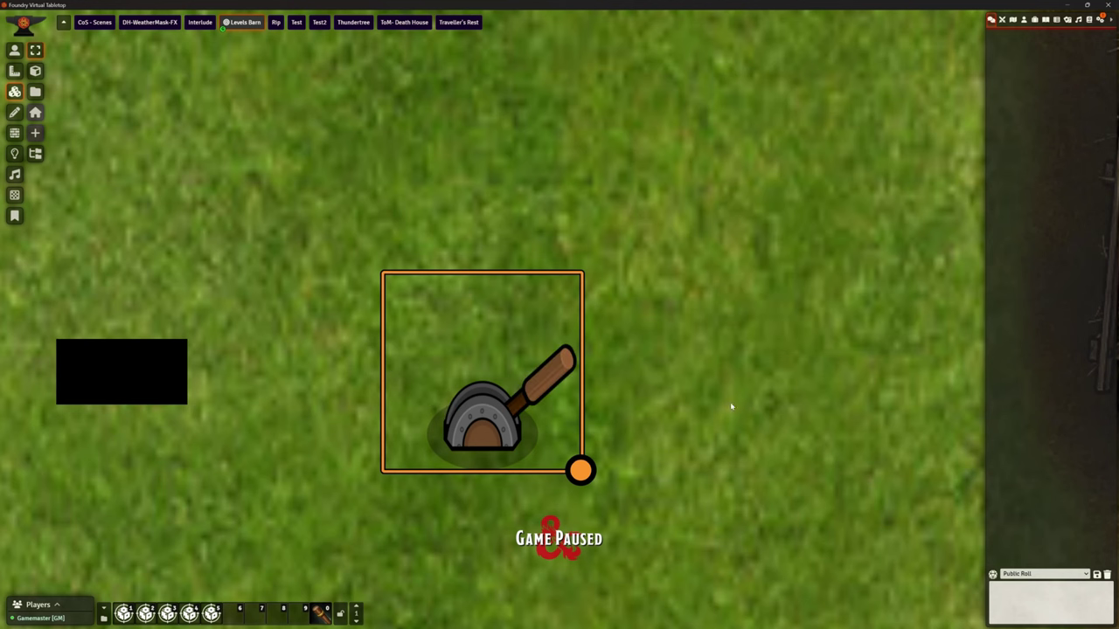
# Step: Set the lever tile's shown image back to 1 and update the tile
pyautogui.doubleClick(490, 397)
pyautogui.click(902, 273)
pyautogui.write('1')
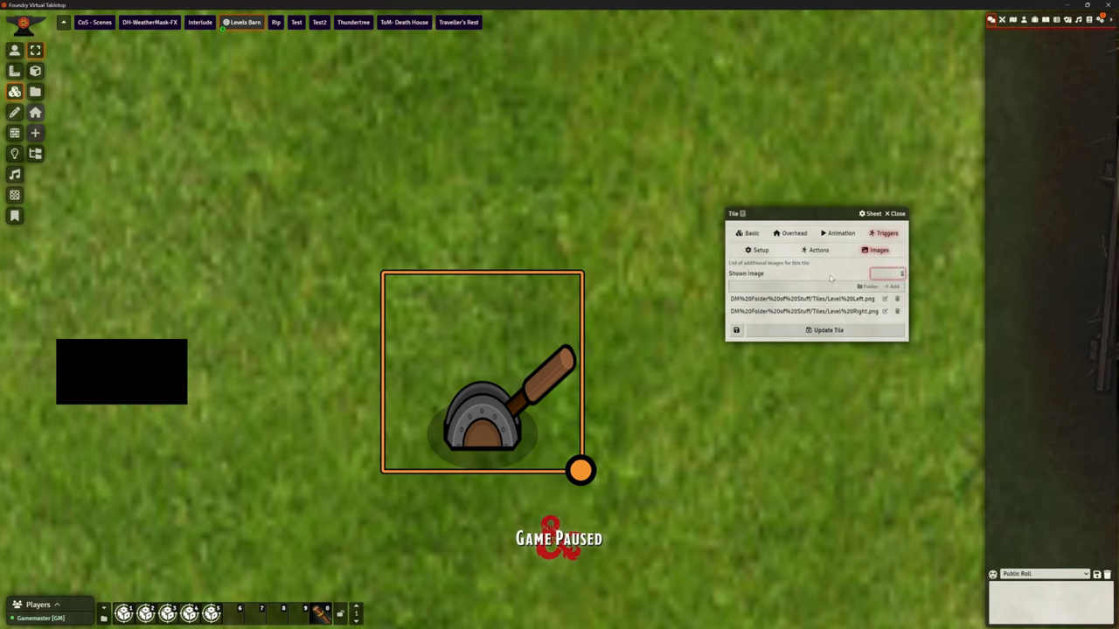
pyautogui.click(829, 330)
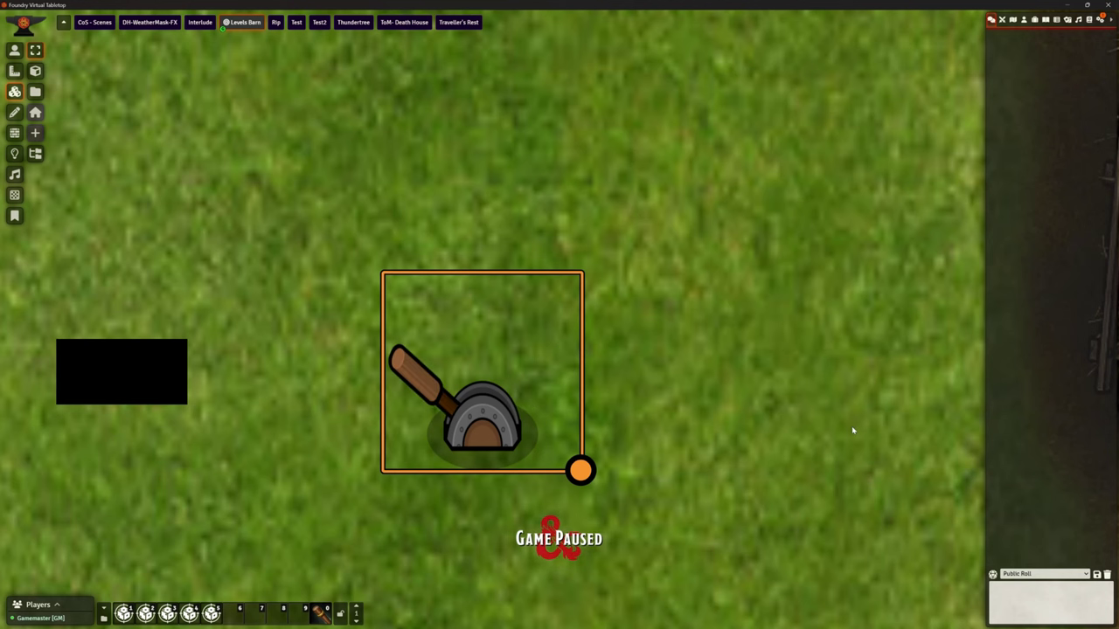
# Step: Reopen the lever tile's configuration and review its trigger setup and the Switch Tile Image action's settings
pyautogui.doubleClick(489, 378)
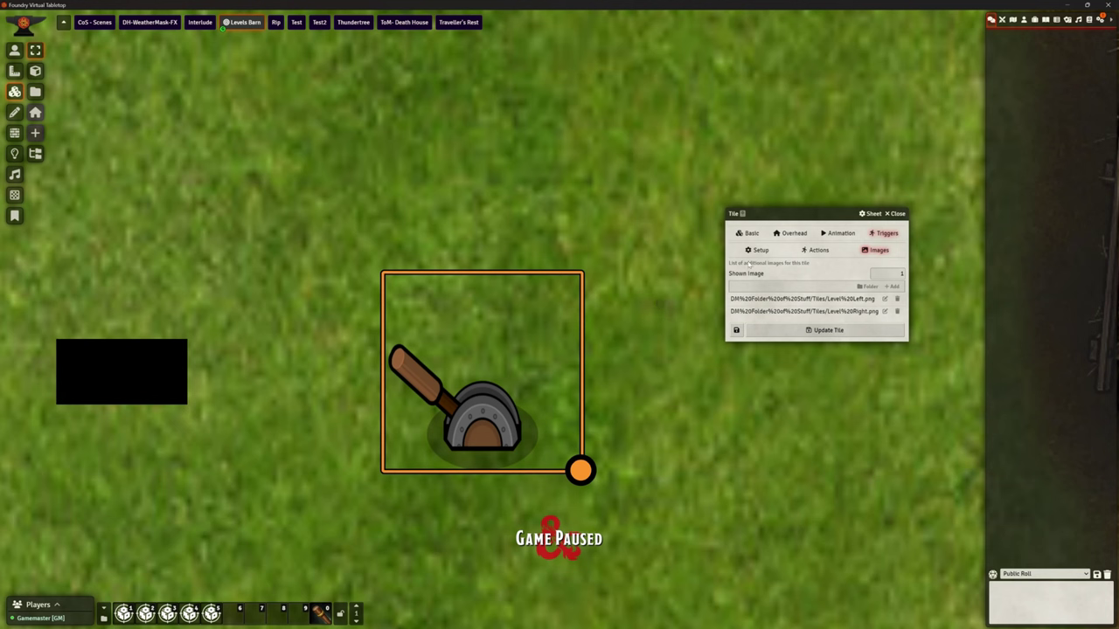
pyautogui.click(757, 250)
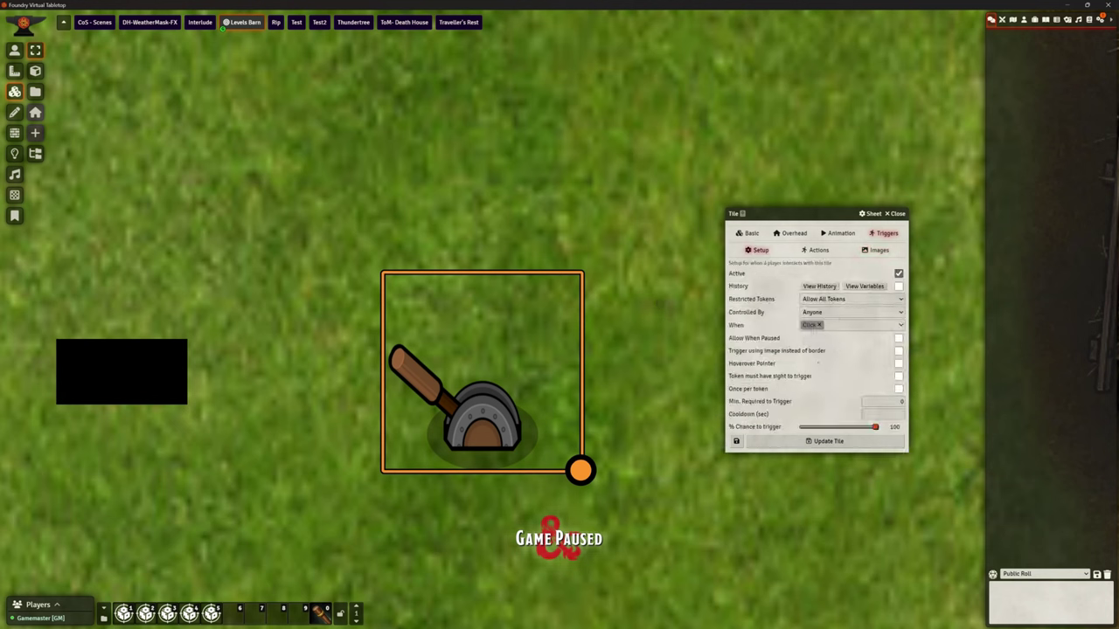
pyautogui.click(818, 250)
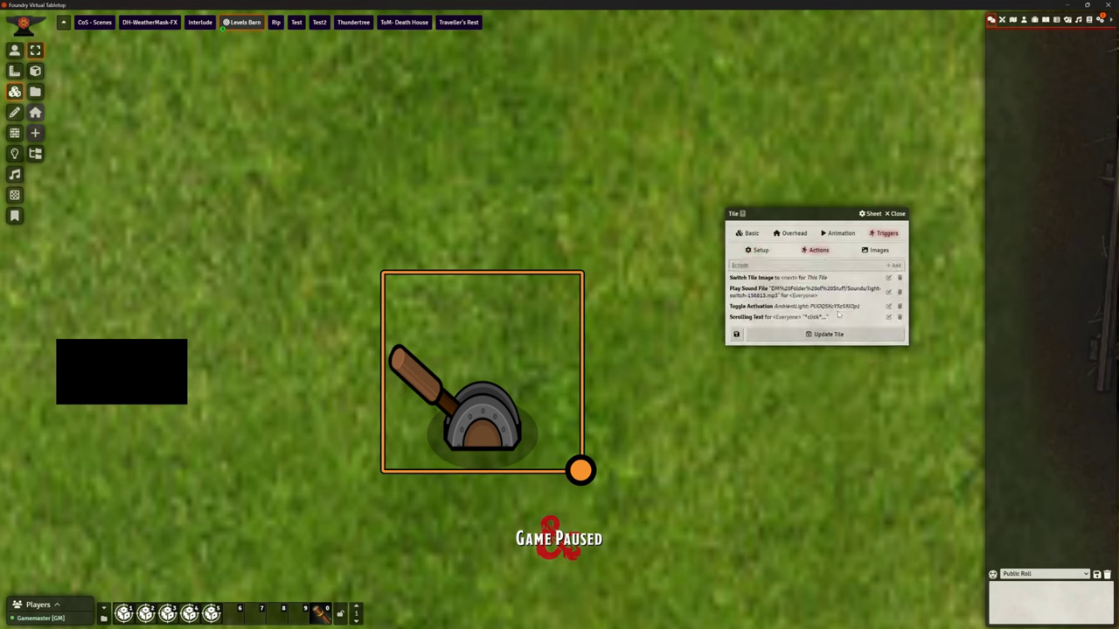
pyautogui.click(887, 278)
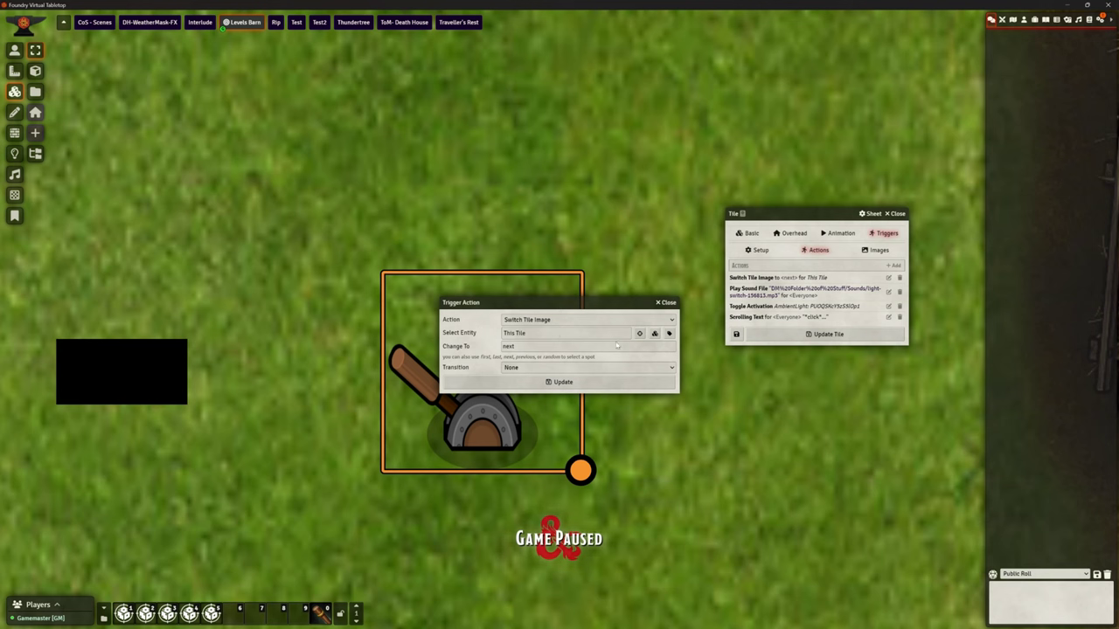
pyautogui.click(668, 303)
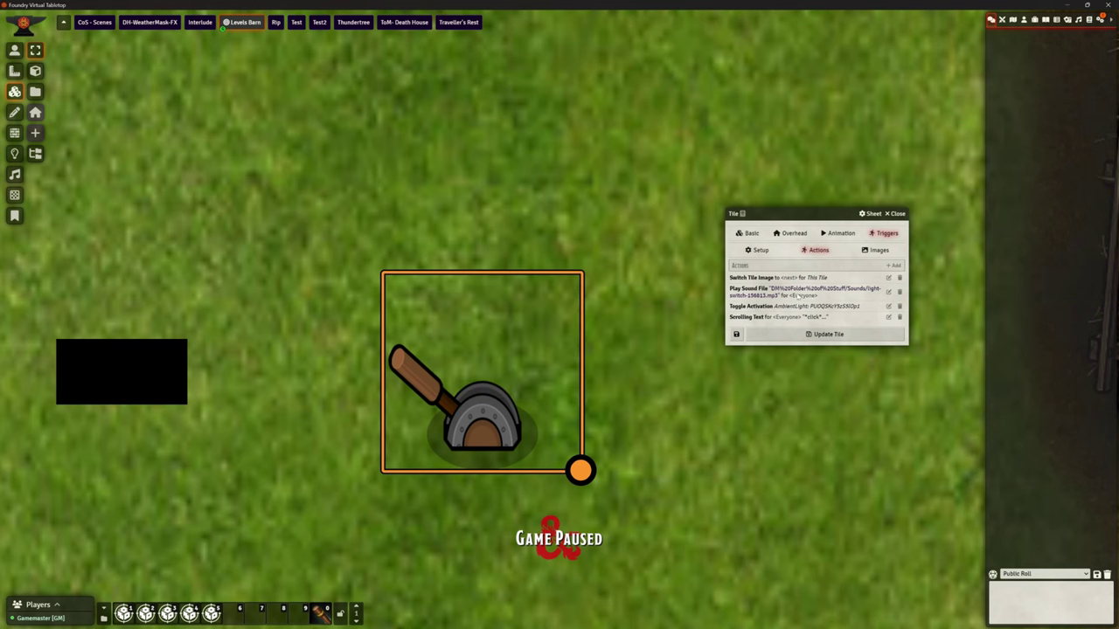
# Step: Examine the settings of the lever tile's Play Sound File action and its light-toggling Activate/Deactivate action
pyautogui.click(888, 292)
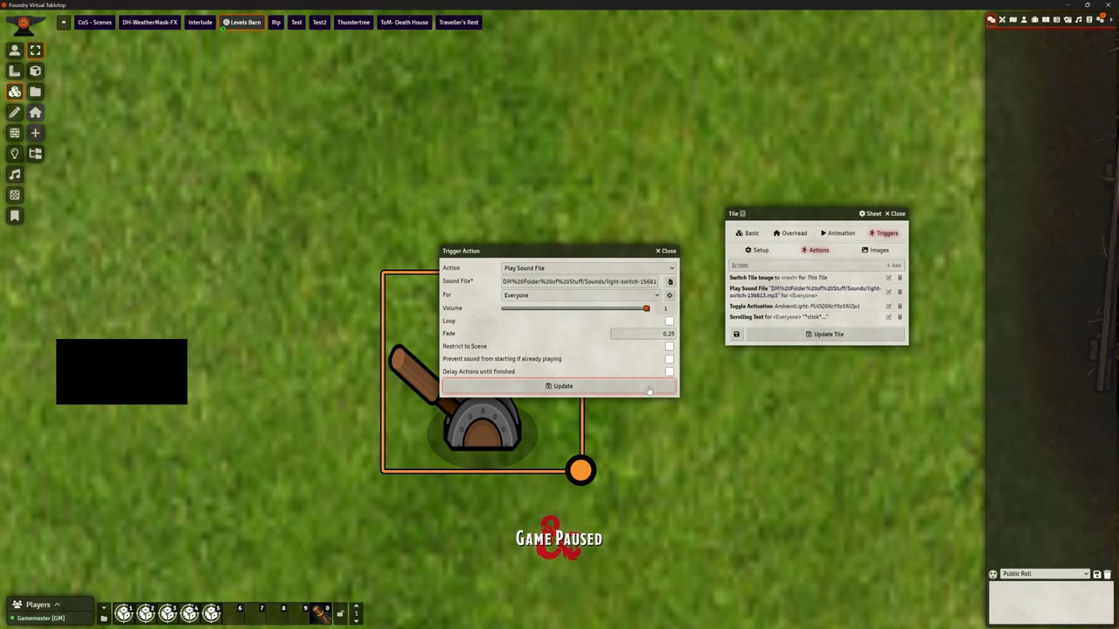
pyautogui.click(648, 393)
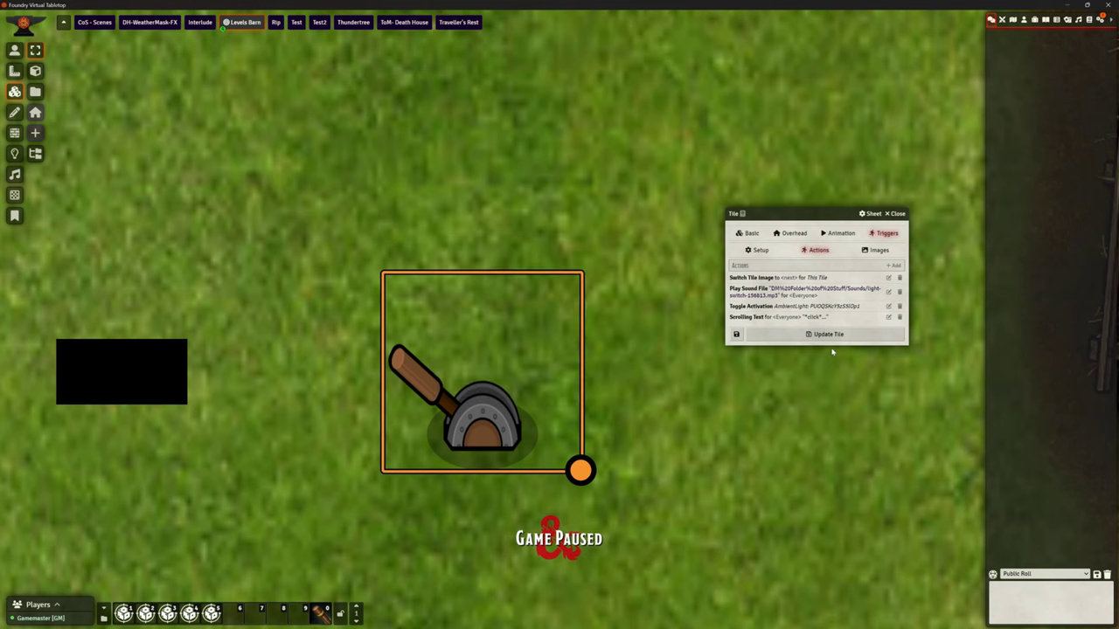
pyautogui.click(888, 306)
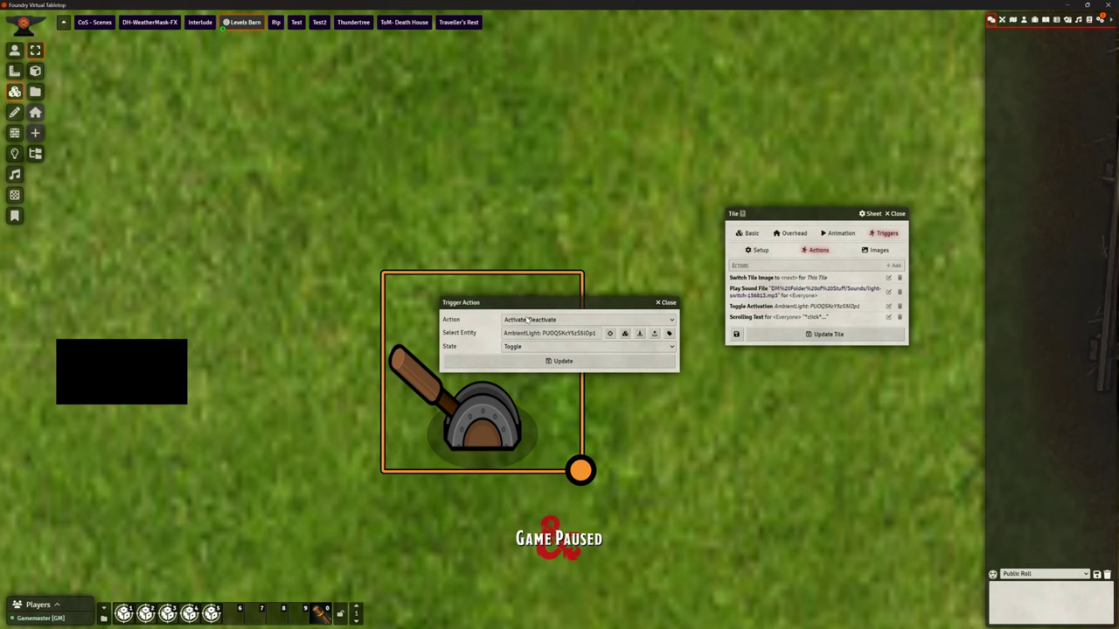
pyautogui.click(666, 304)
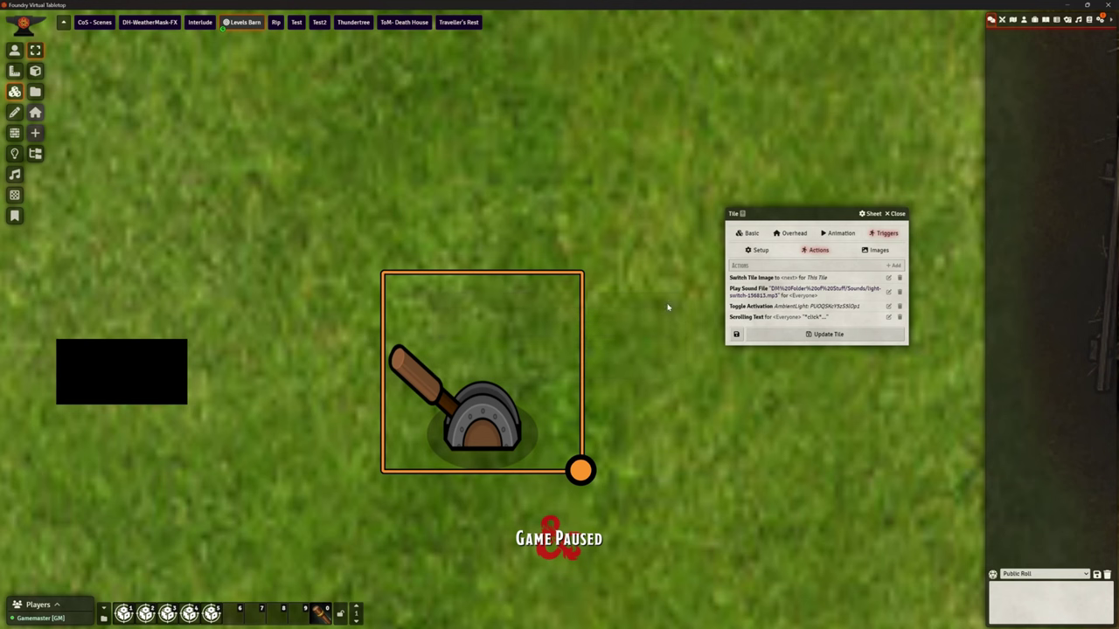
# Step: Examine the "*click*" Scrolling Text action's settings and update the lever tile
pyautogui.click(888, 317)
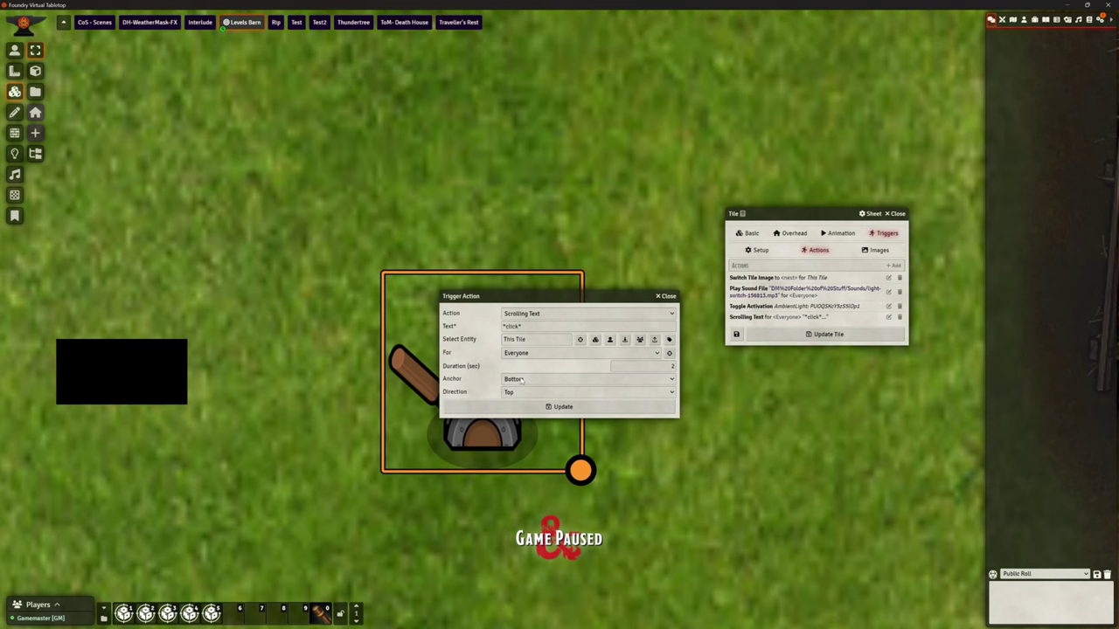
pyautogui.click(557, 407)
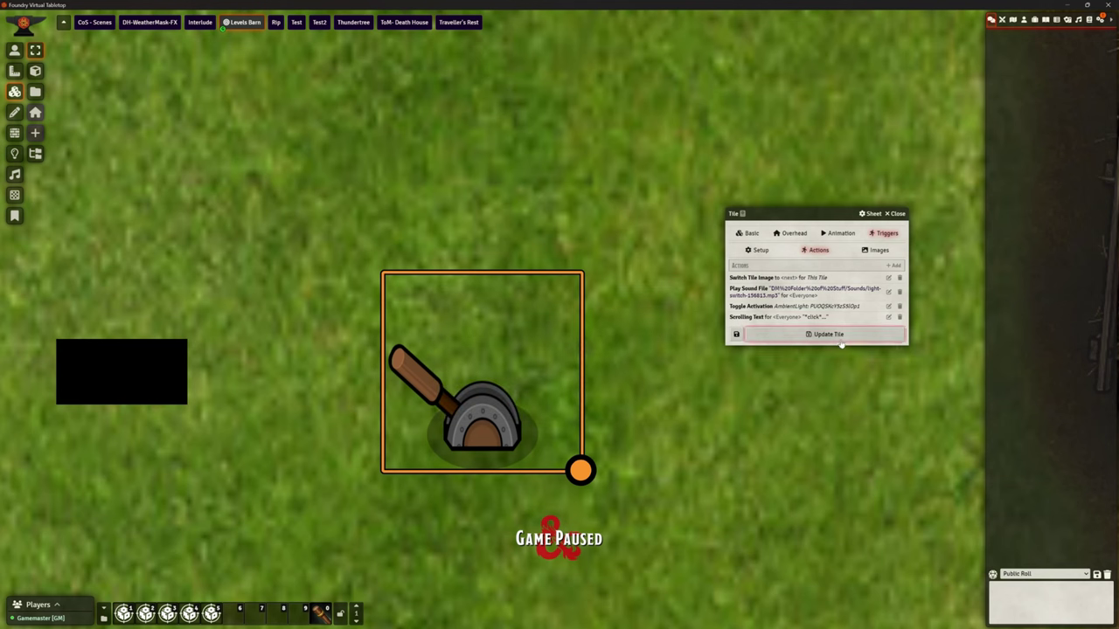
pyautogui.click(826, 334)
# Step: With the token controls active, trigger the lever tile repeatedly to toggle its green light, leaving the light on
pyautogui.click(482, 426)
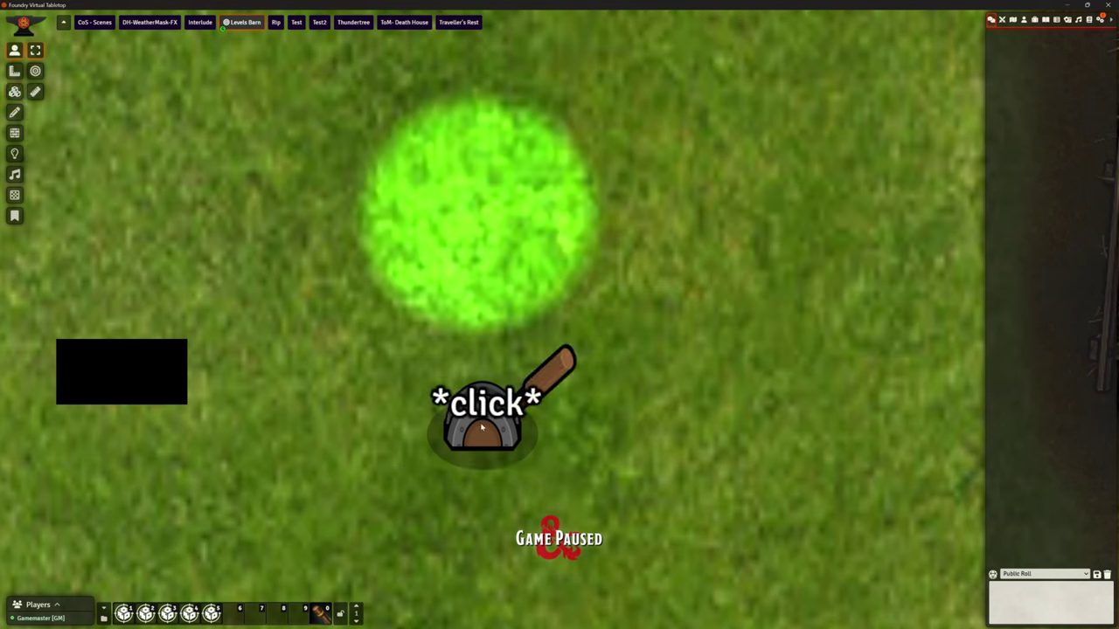
pyautogui.click(481, 427)
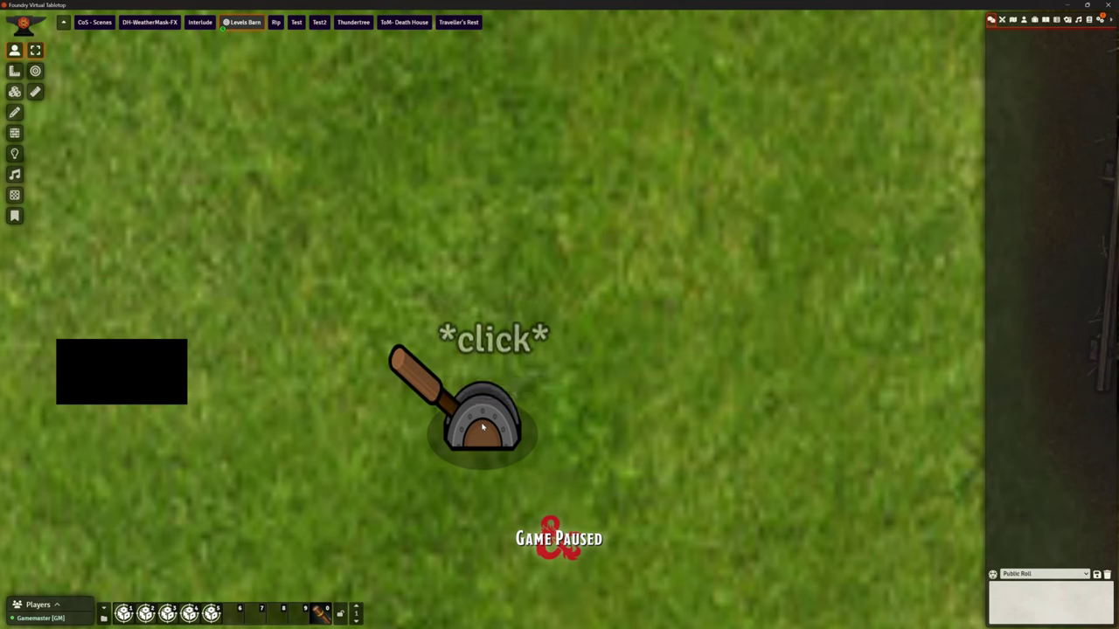
pyautogui.click(482, 426)
pyautogui.click(482, 426)
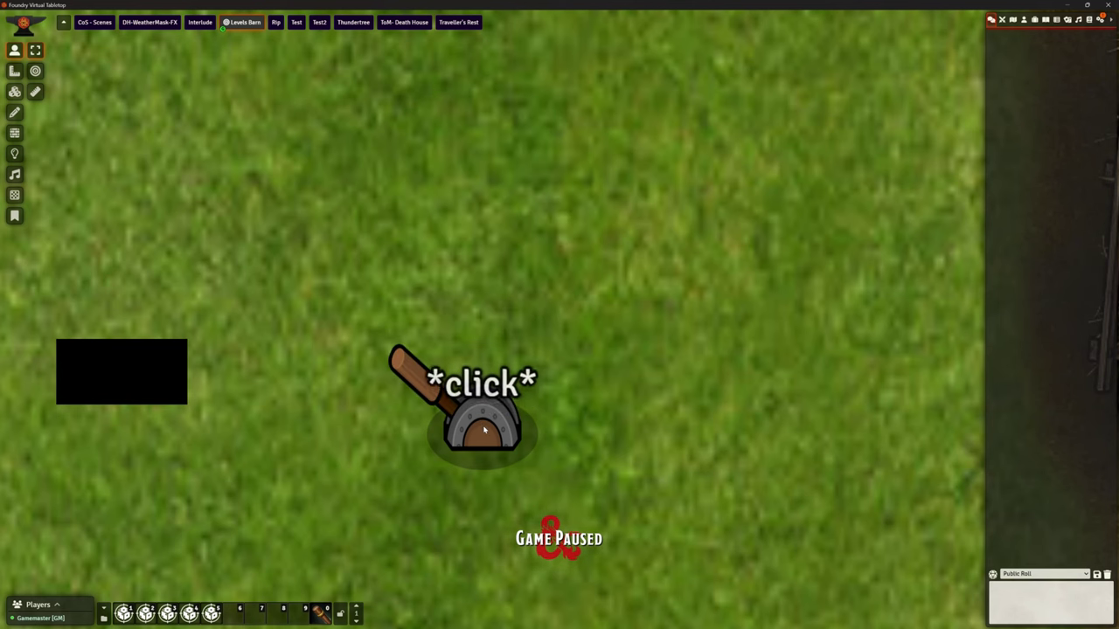
pyautogui.click(483, 428)
pyautogui.click(484, 428)
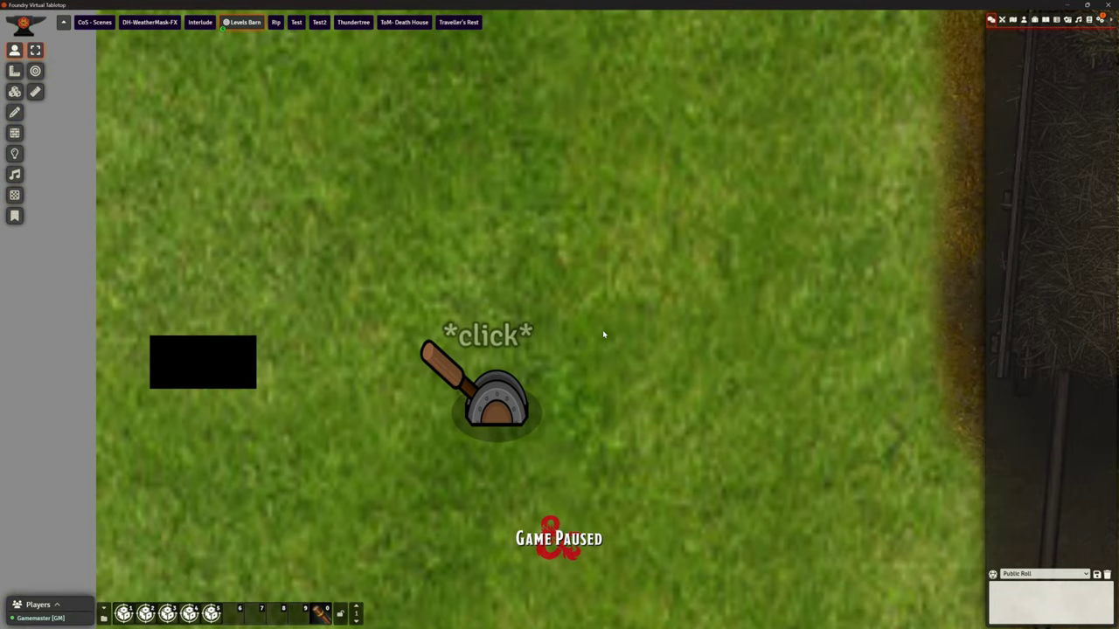
pyautogui.moveTo(602, 333); pyautogui.dragTo(639, 401)
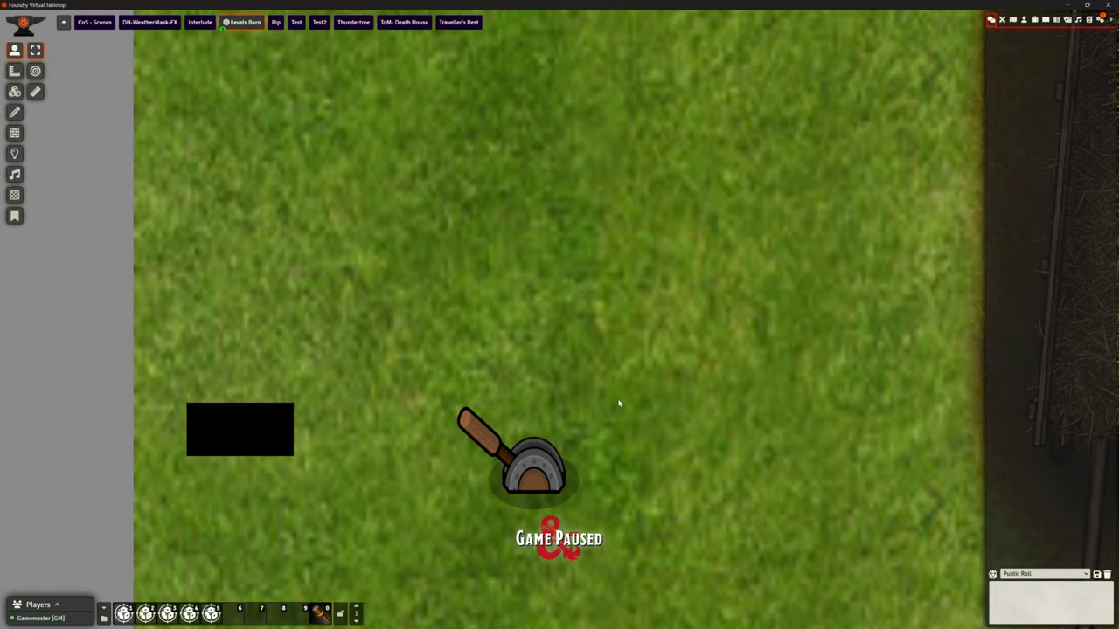
pyautogui.scroll(3, 626, 411)
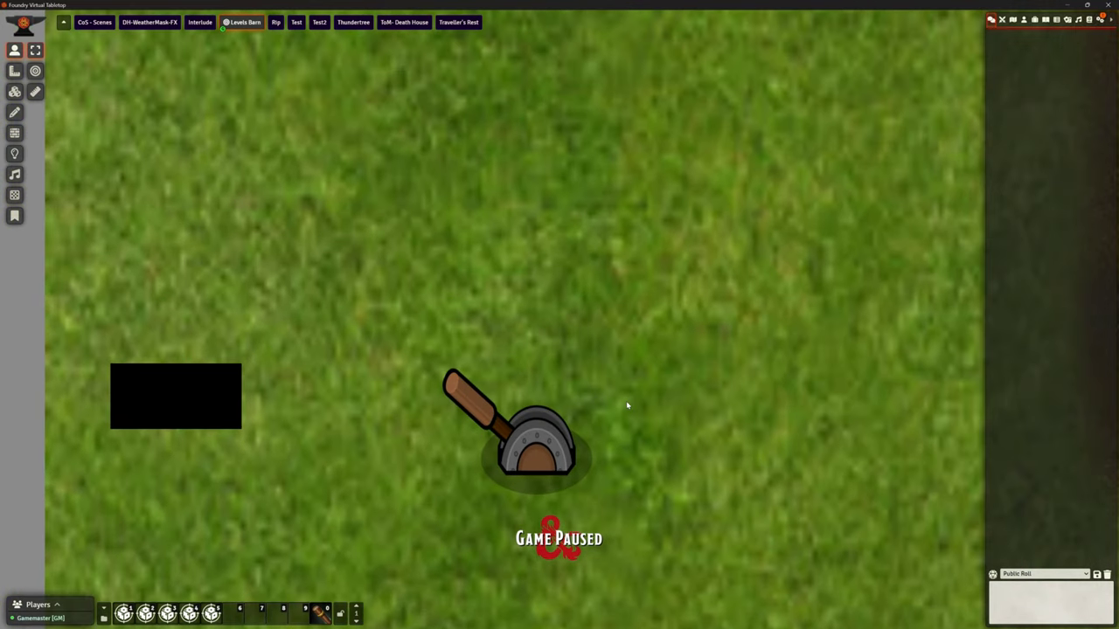
pyautogui.click(556, 441)
pyautogui.click(552, 454)
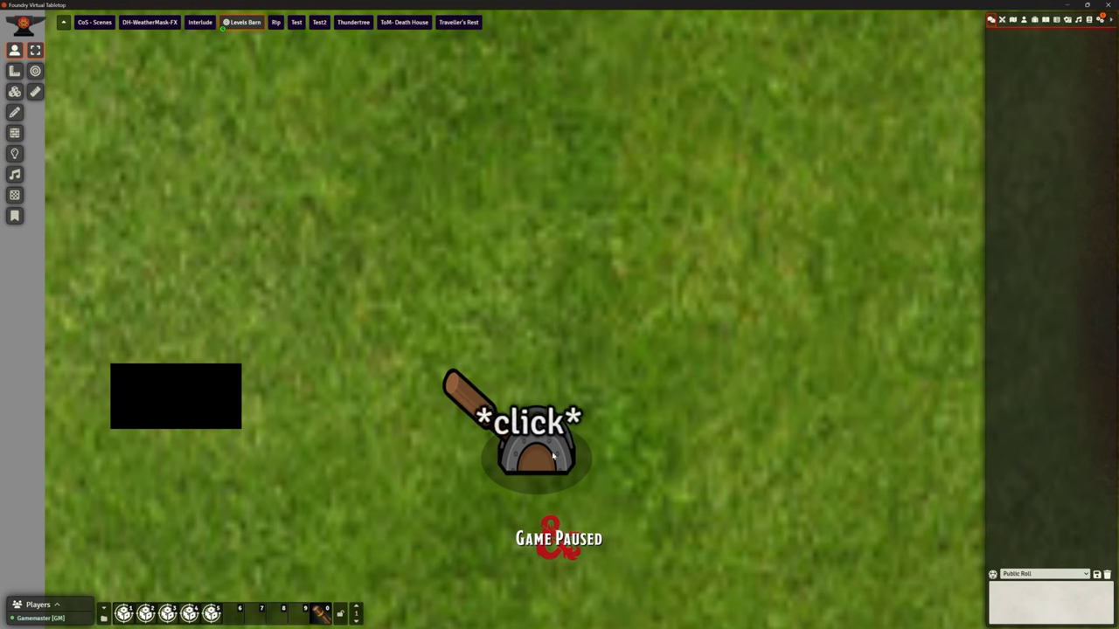
pyautogui.click(547, 442)
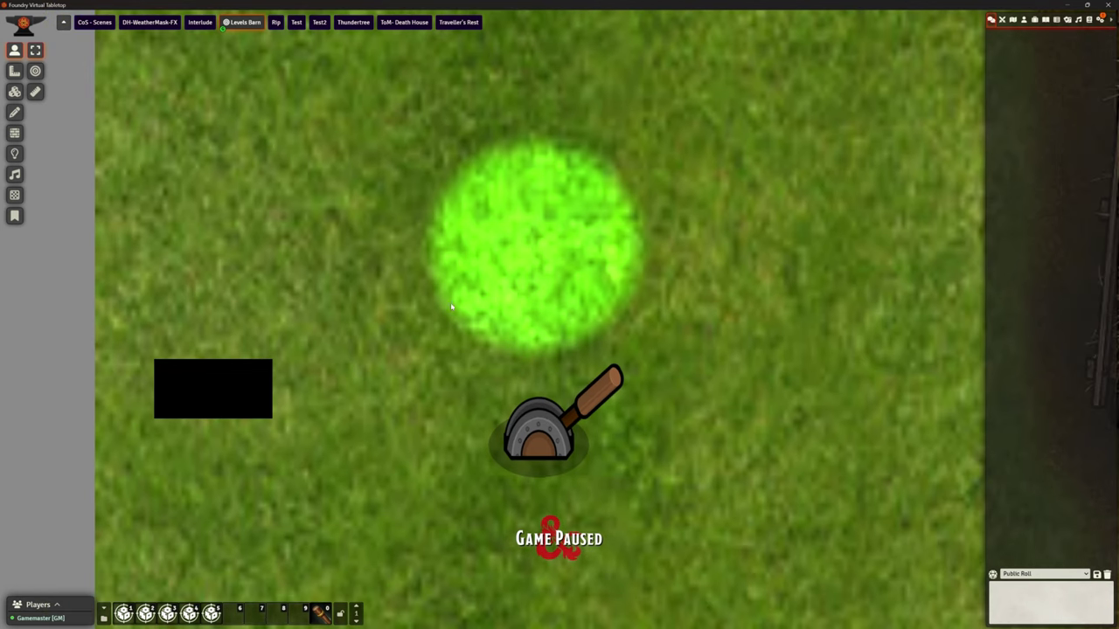
pyautogui.scroll(1, 502, 378)
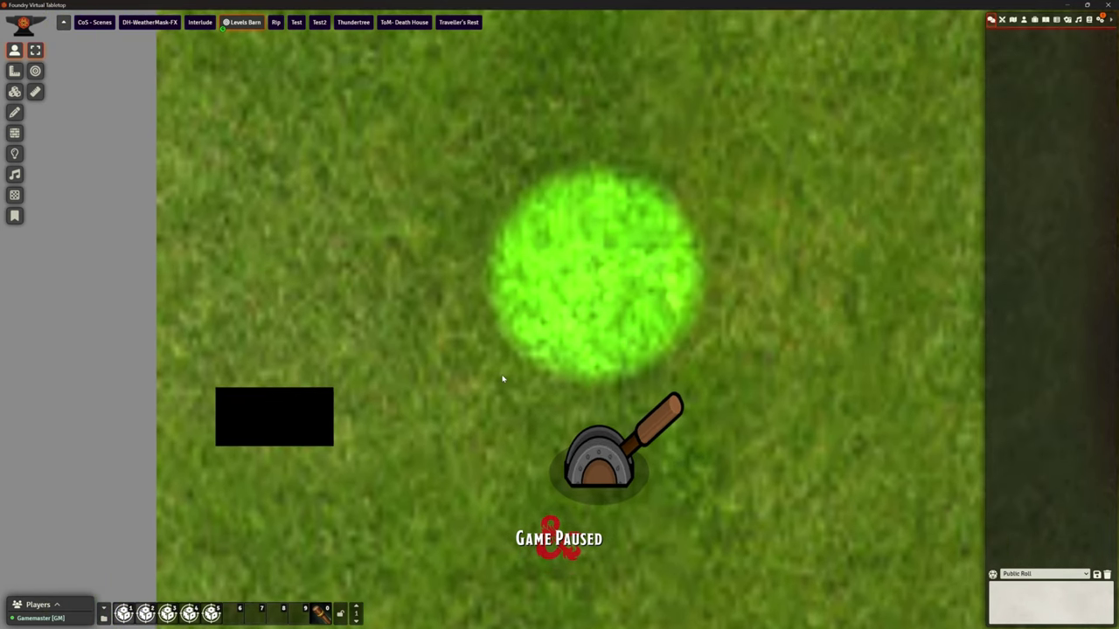